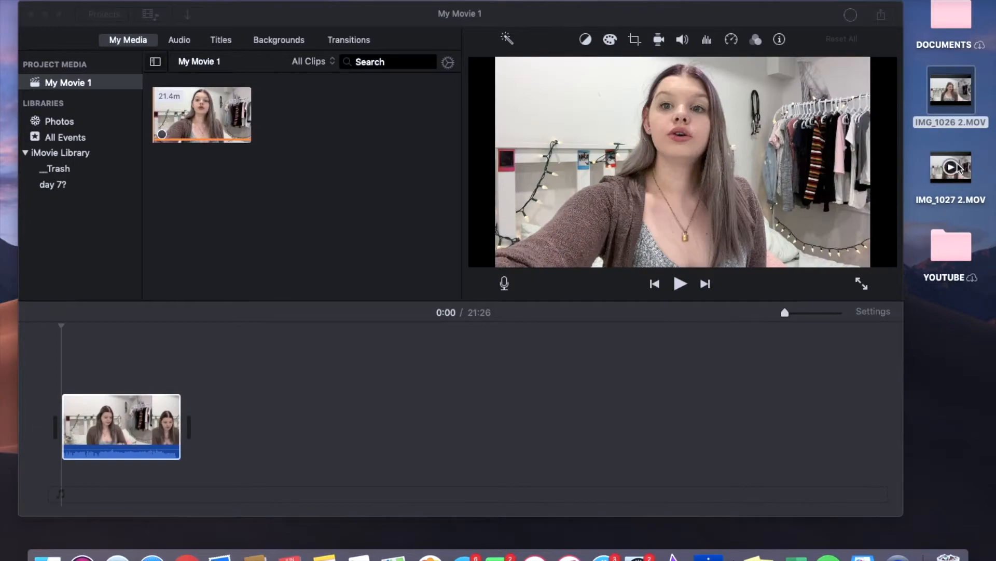
# Step: Add IMG_1027 2.MOV to the project timeline and split the first clip at about 0:02
pyautogui.moveTo(637, 351); pyautogui.dragTo(260, 396)
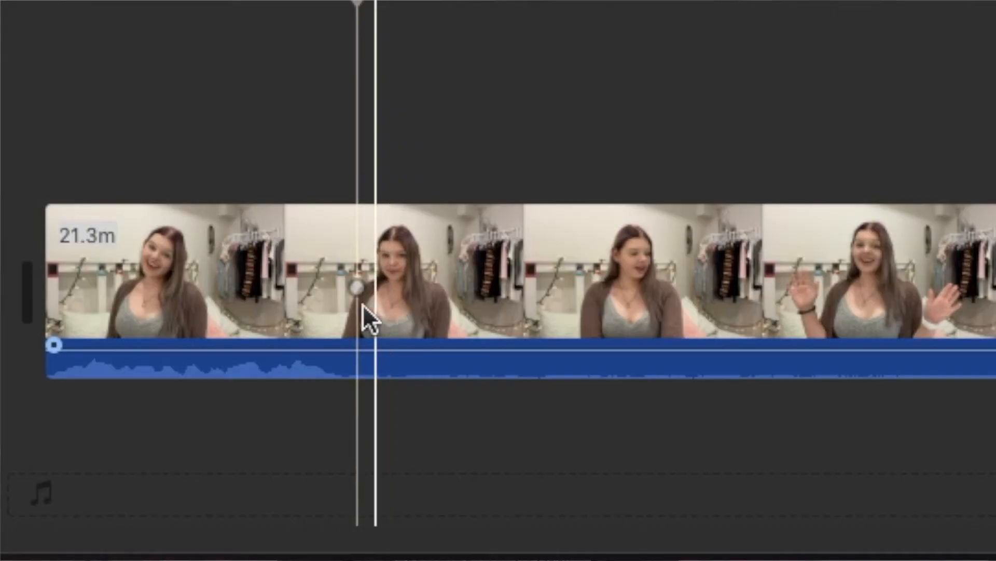
pyautogui.click(357, 291)
pyautogui.rightClick(352, 279)
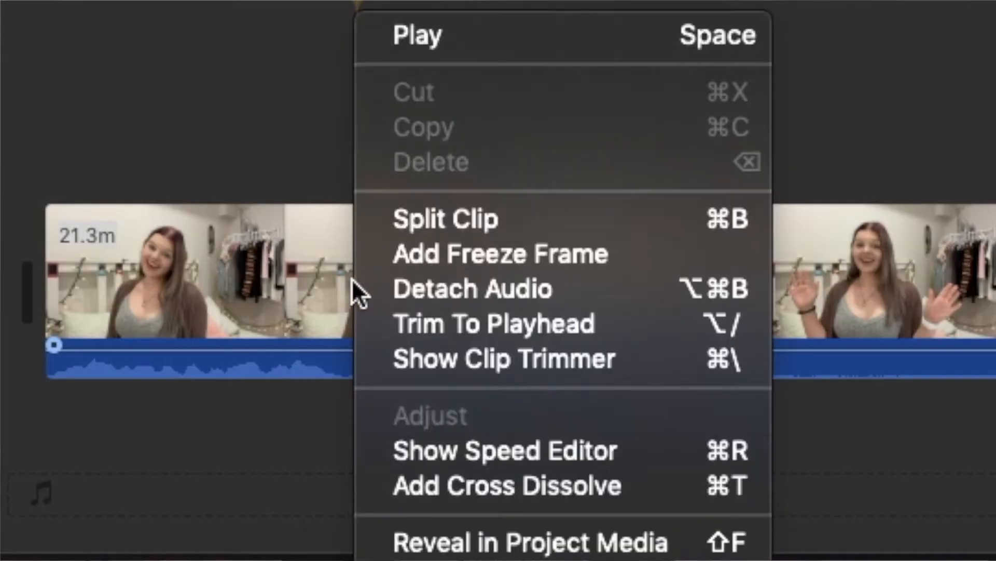
pyautogui.click(428, 231)
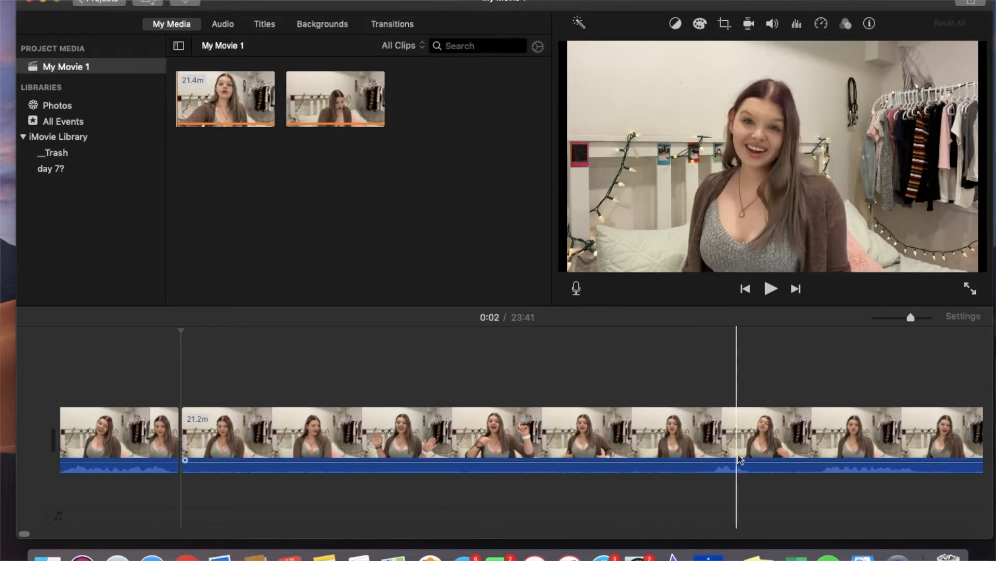
# Step: Split the long clip at 0:16 and delete the section between 0:02 and 0:16
pyautogui.rightClick(818, 469)
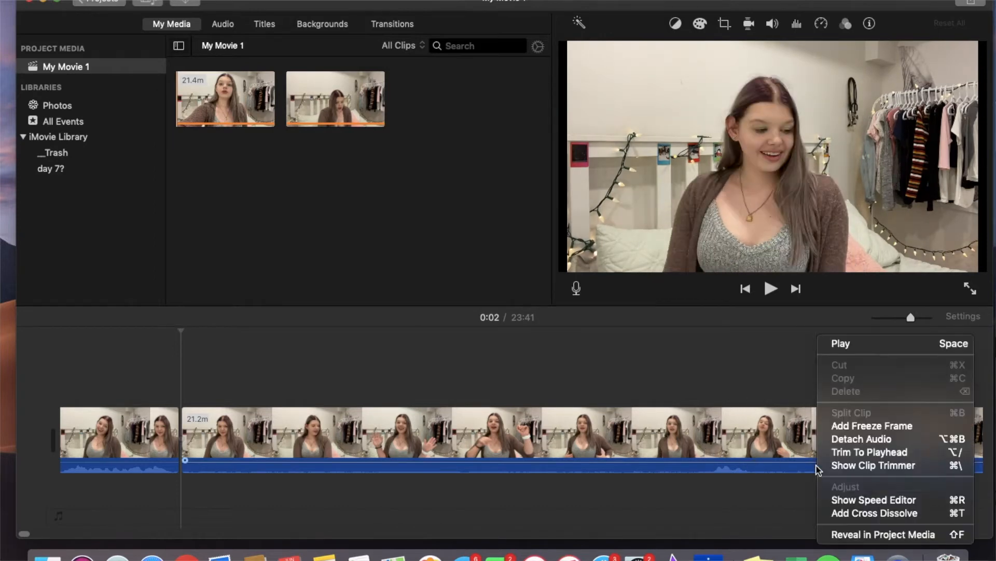
pyautogui.click(815, 440)
pyautogui.click(820, 439)
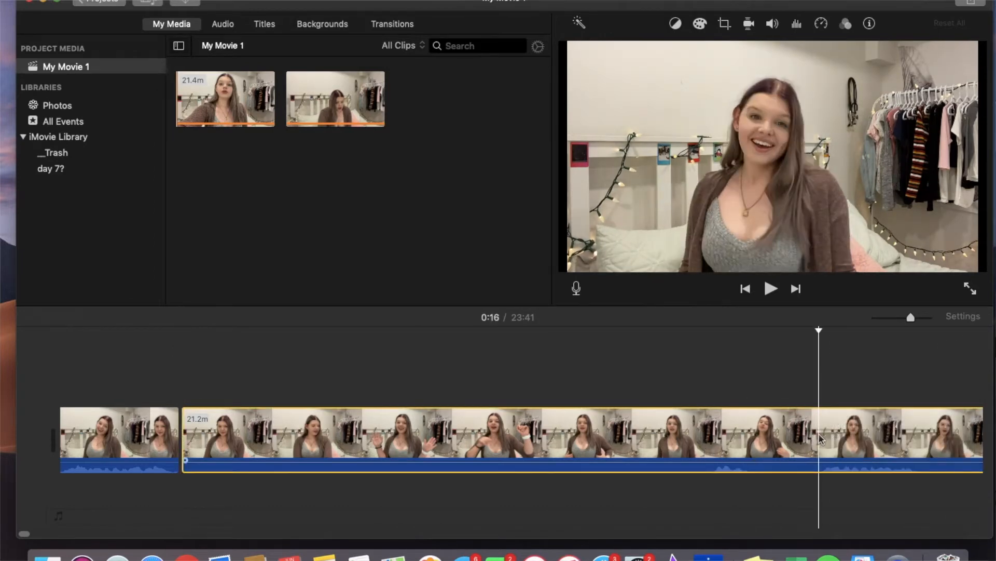
pyautogui.rightClick(820, 439)
pyautogui.click(854, 412)
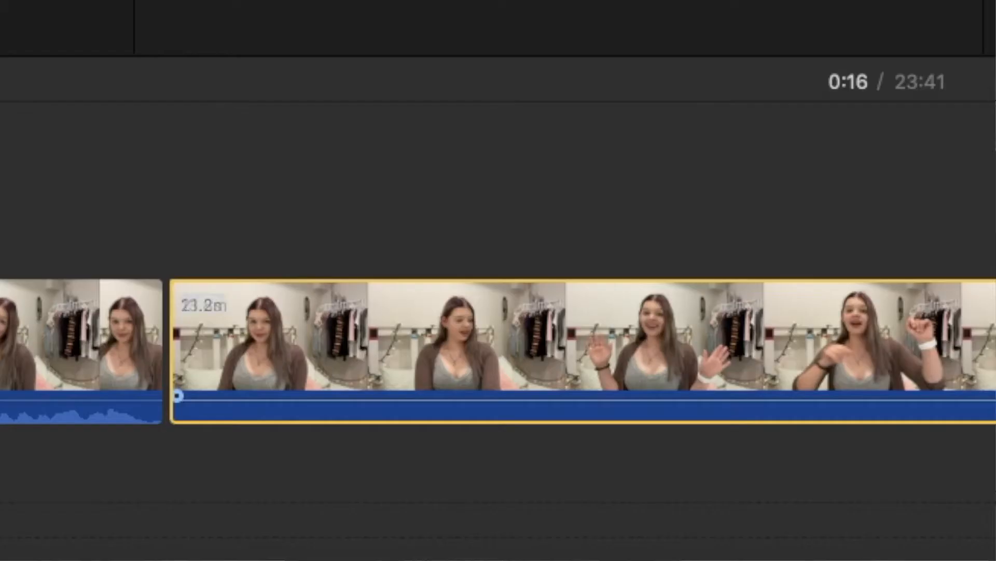
pyautogui.press('Delete')
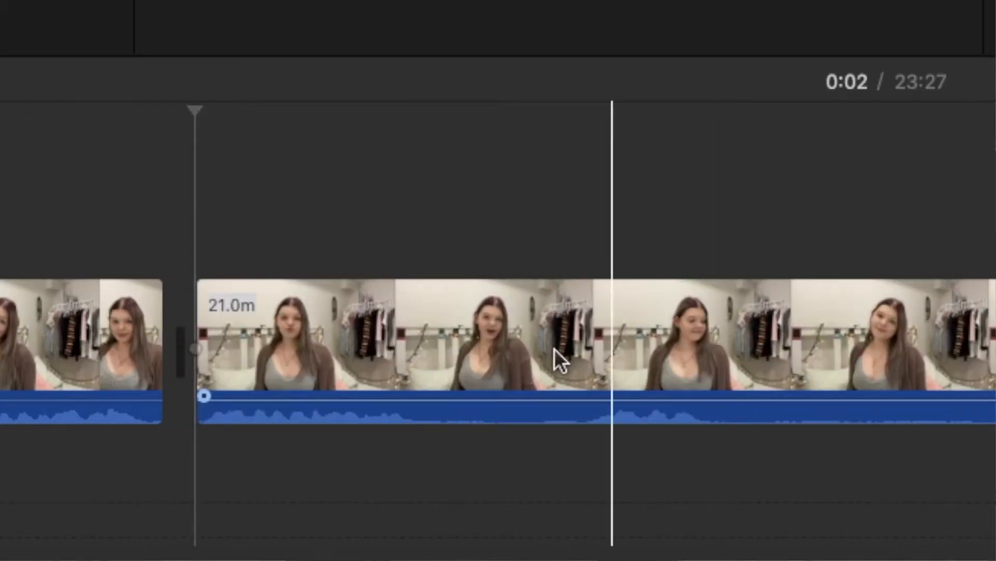
# Step: Show the speed editor on the opening 2.6-second clip and try its speed handle
pyautogui.rightClick(216, 292)
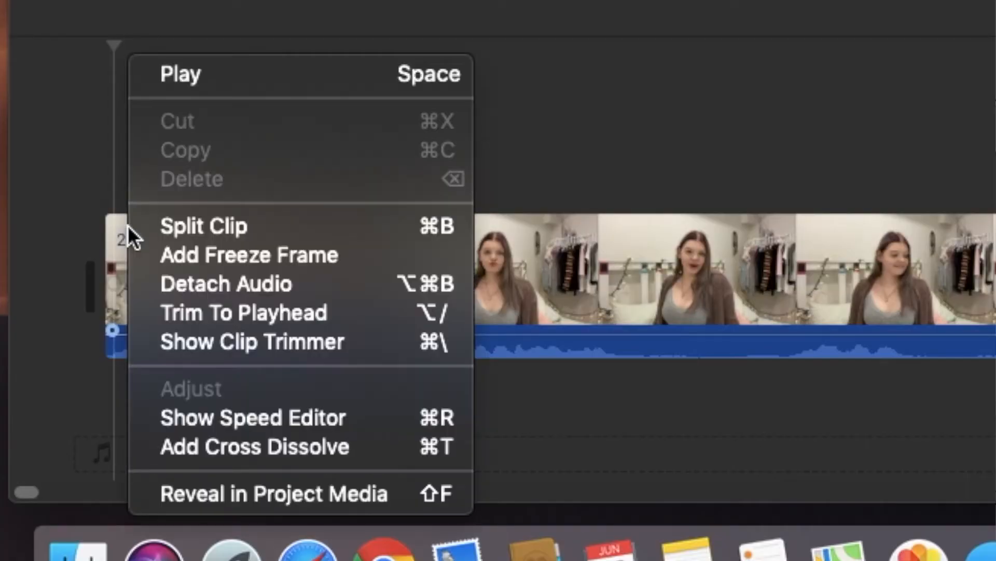
pyautogui.click(217, 415)
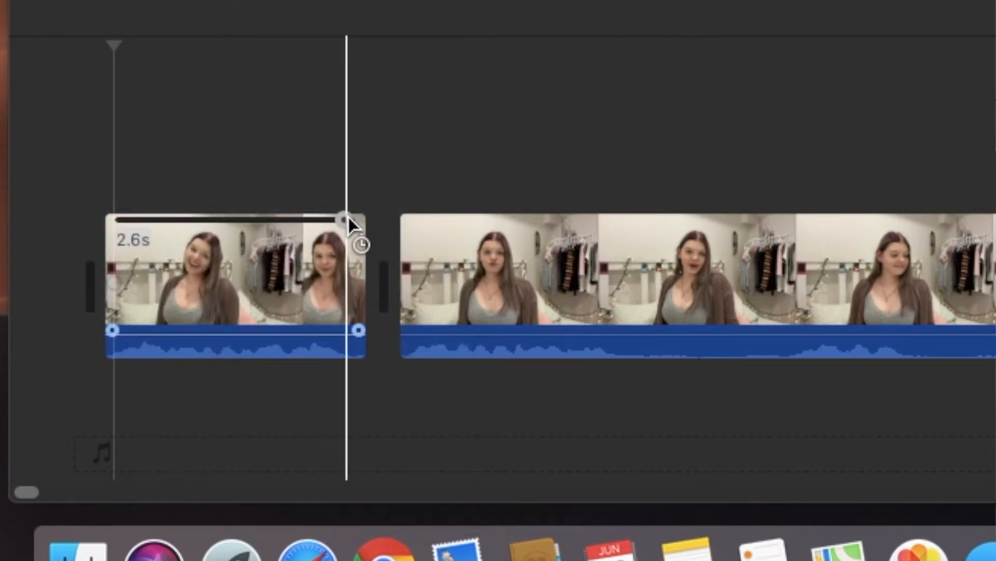
pyautogui.moveTo(349, 218); pyautogui.dragTo(335, 303)
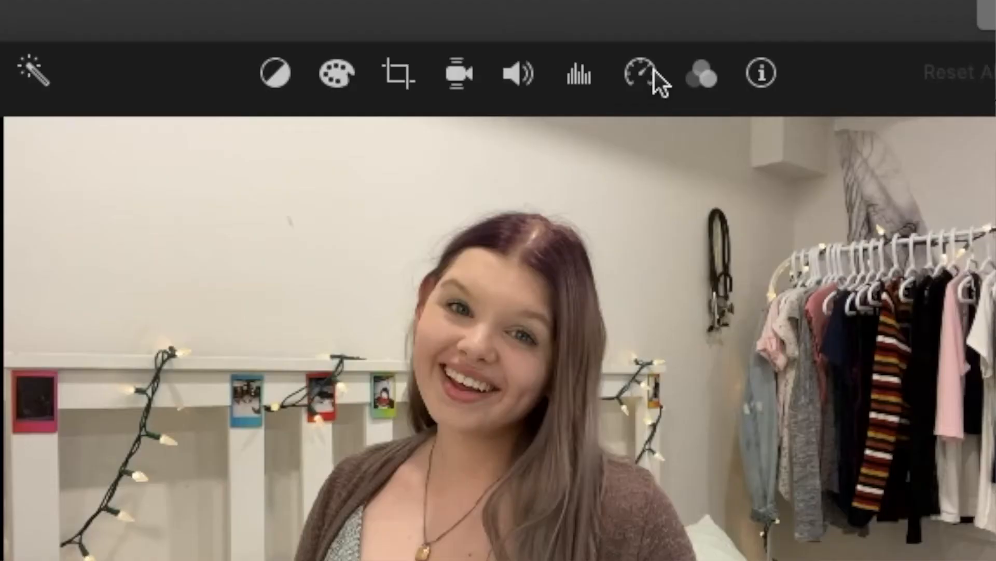
# Step: Try Fast playback at 2x and 4x on the opening clip and return its speed to Normal
pyautogui.click(654, 69)
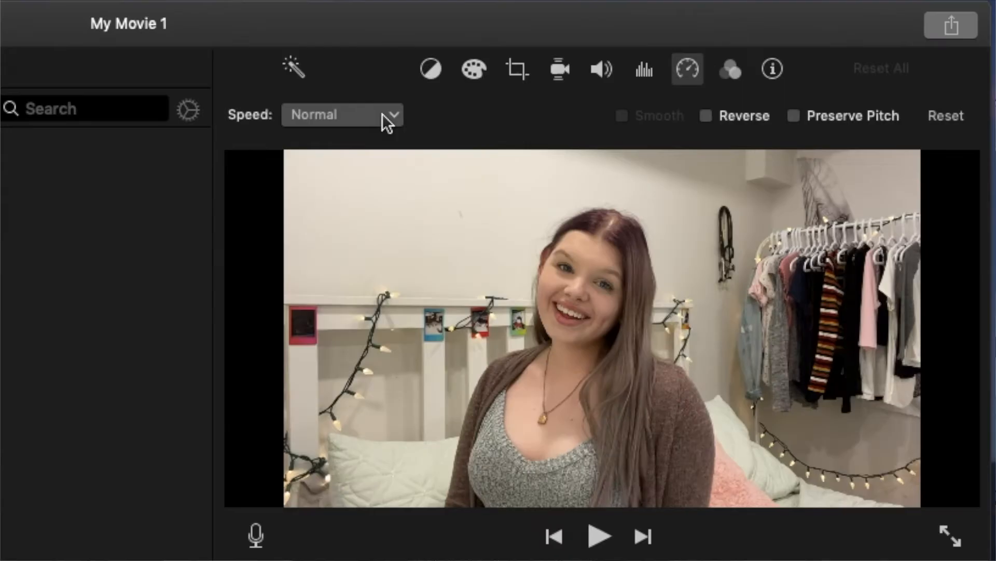
pyautogui.click(210, 138)
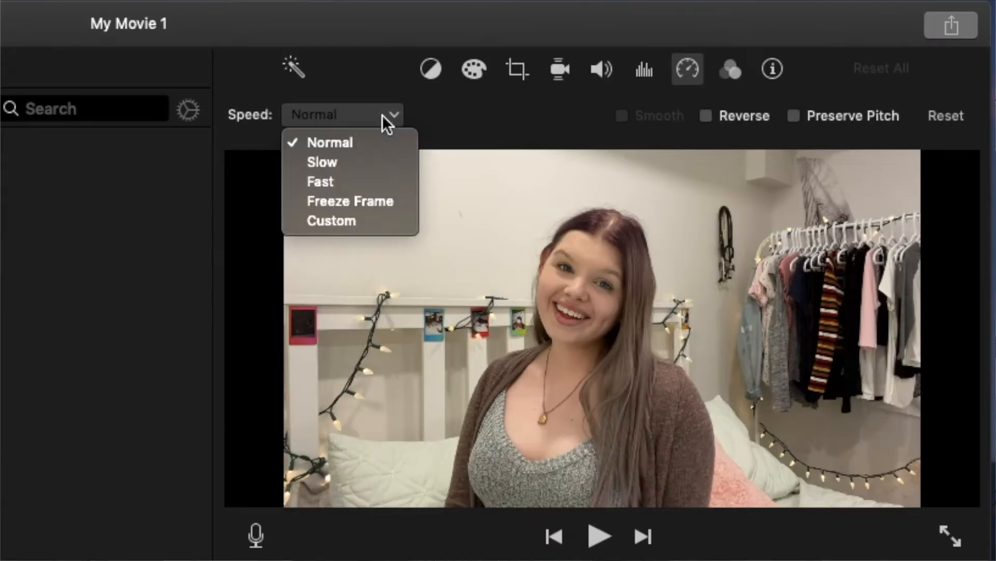
pyautogui.click(378, 183)
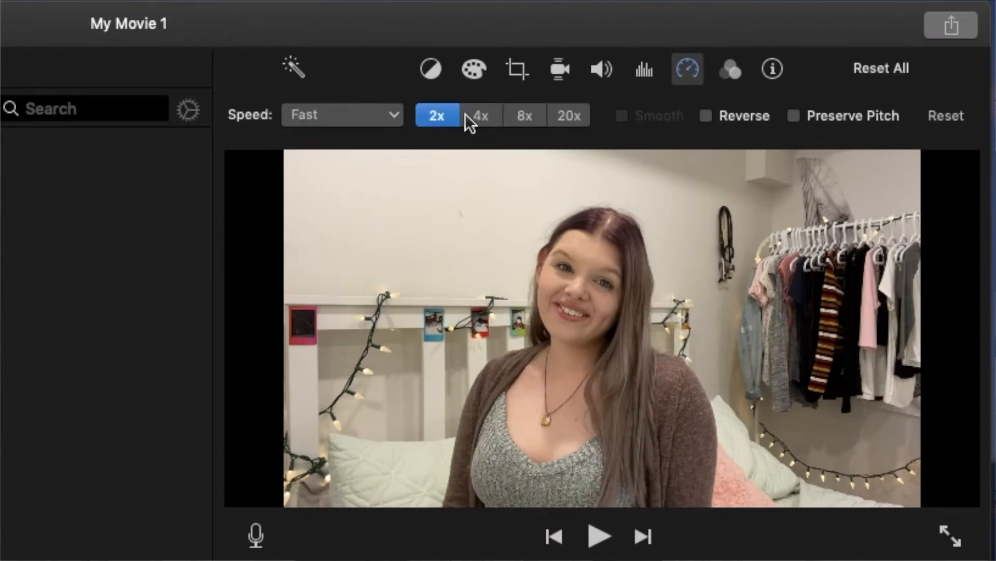
pyautogui.click(493, 117)
pyautogui.click(437, 116)
pyautogui.click(357, 117)
pyautogui.click(329, 140)
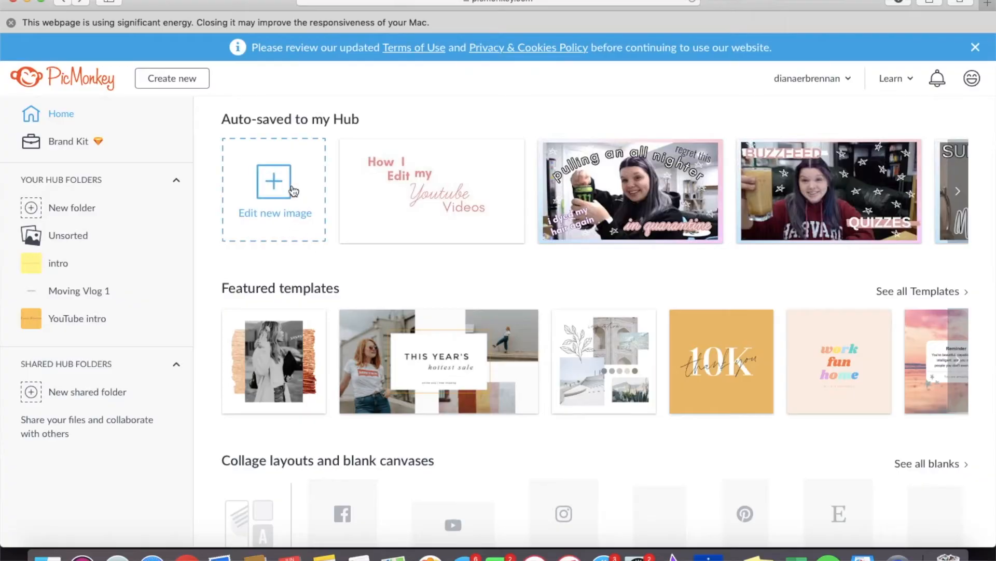
# Step: Switch to PicMonkey and create a blank canvas from the YouTube Thumbnail preset
pyautogui.click(293, 189)
pyautogui.click(351, 224)
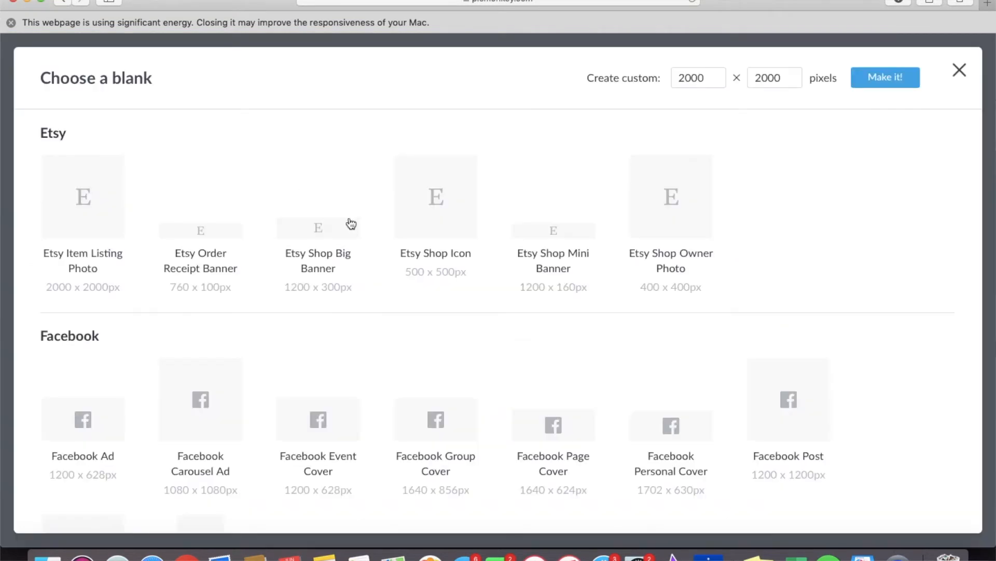
pyautogui.scroll(-20, 840, 212)
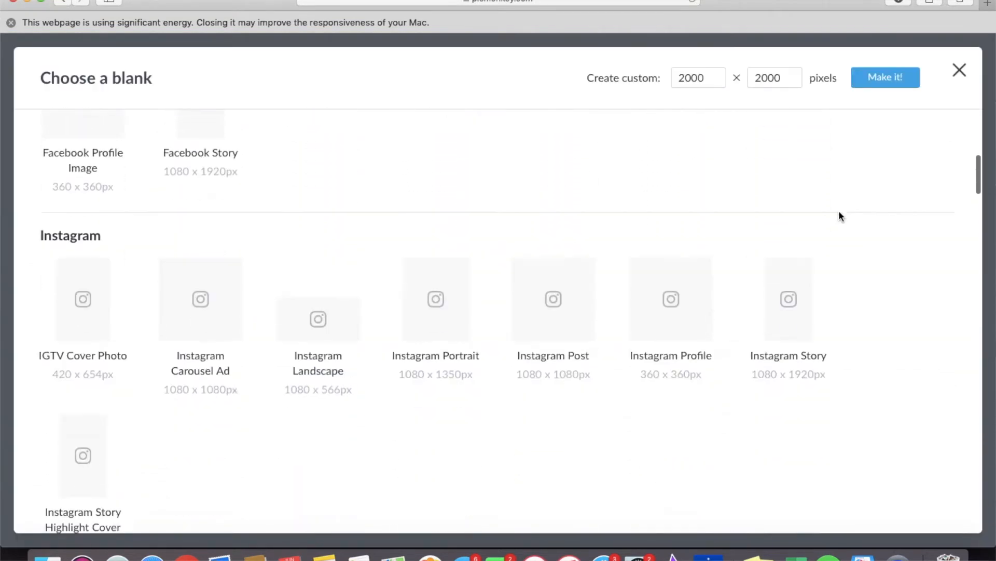
pyautogui.scroll(-20, 841, 216)
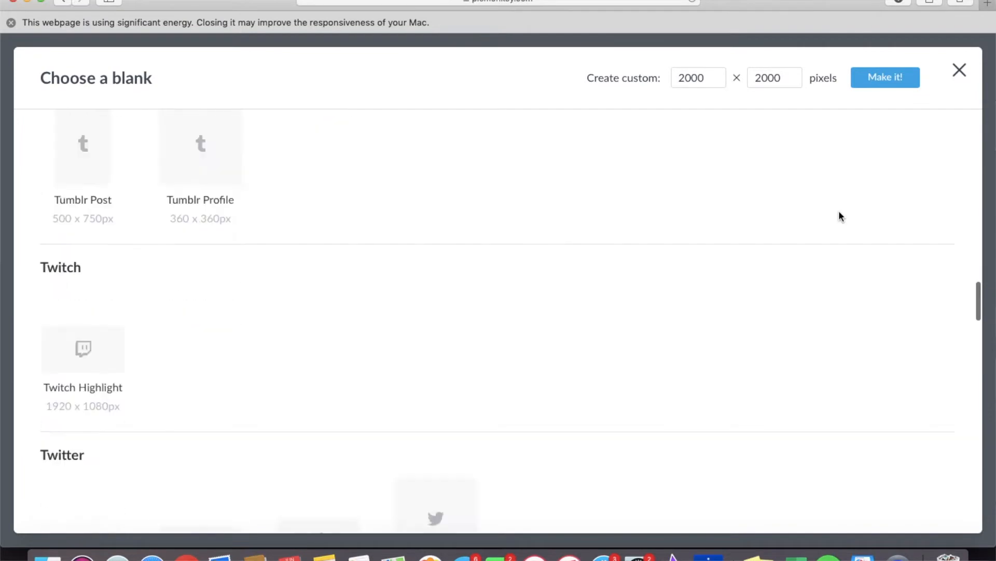
pyautogui.click(675, 194)
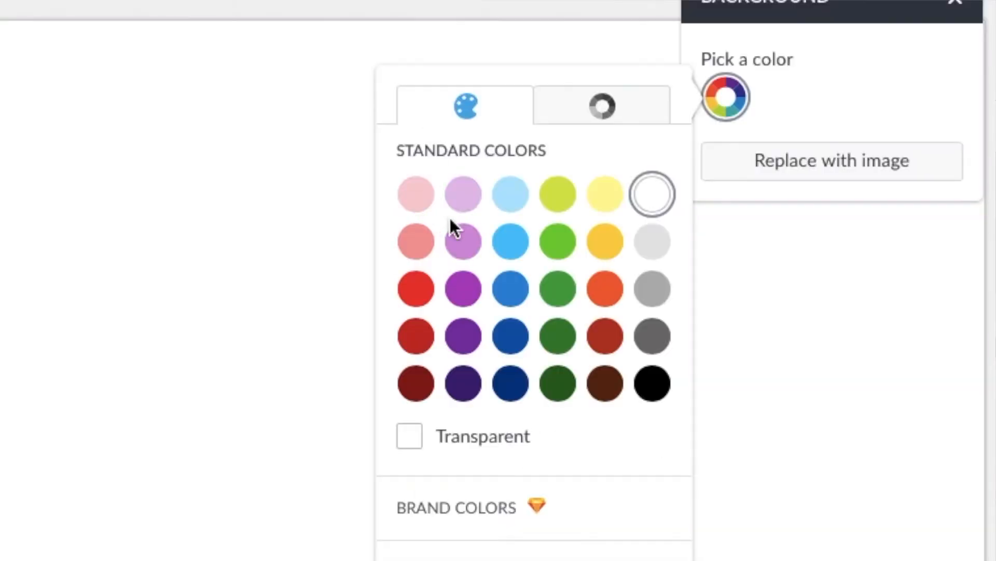
# Step: Set the canvas background to a custom light blue picked from the colour spectrum
pyautogui.click(560, 213)
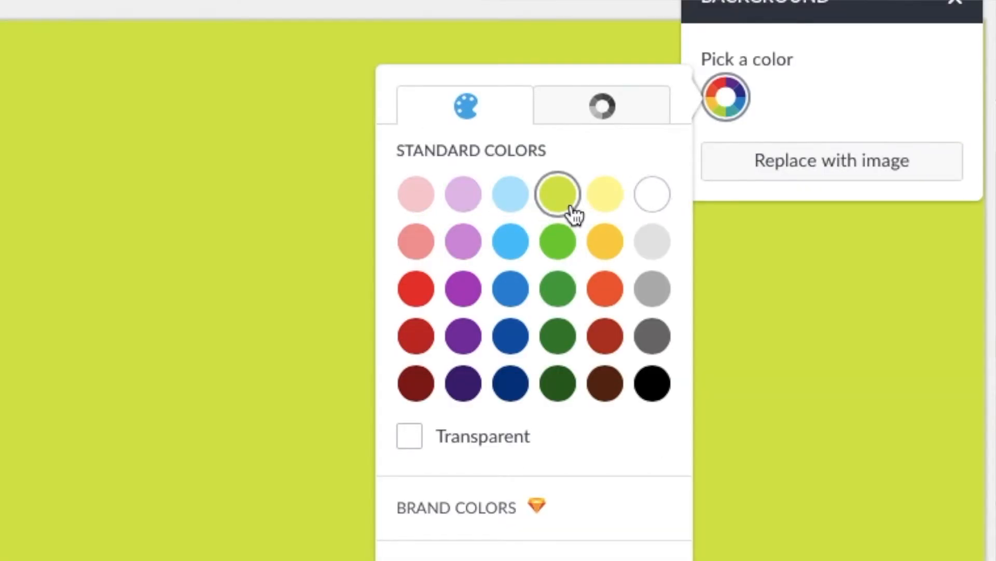
pyautogui.click(577, 117)
pyautogui.moveTo(626, 381); pyautogui.dragTo(595, 339)
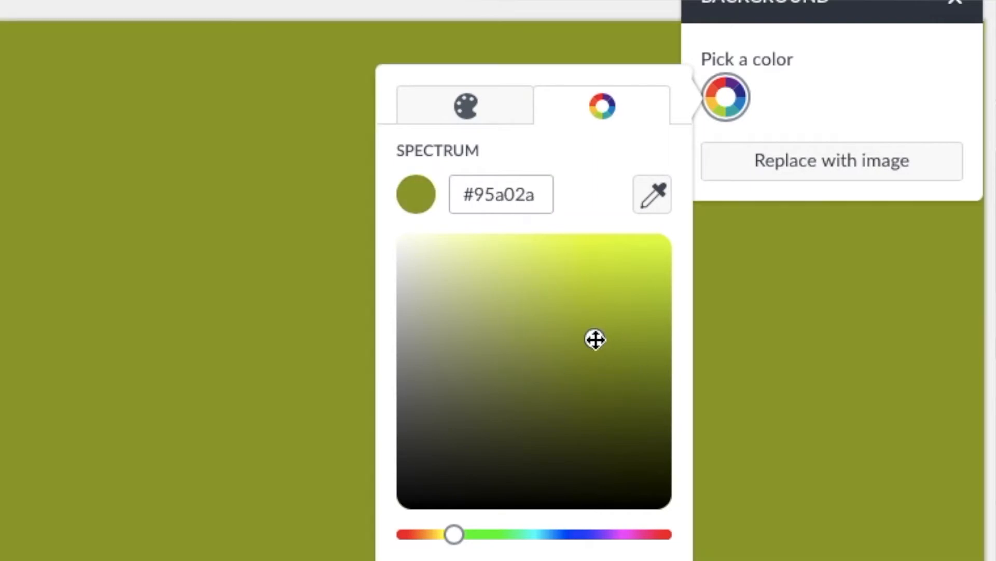
pyautogui.moveTo(519, 264); pyautogui.dragTo(517, 256)
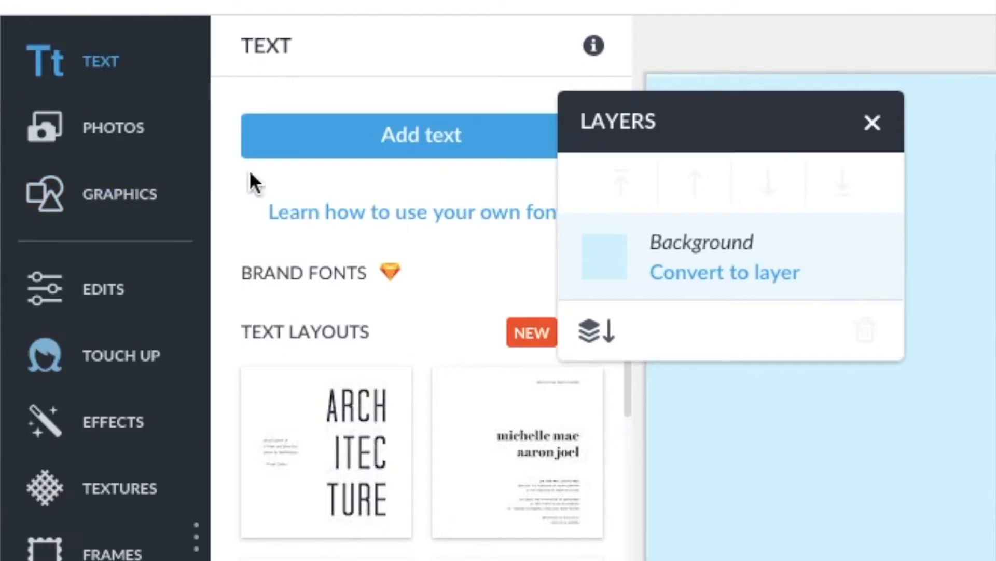
# Step: Add the text "Transition" to the canvas and set its font to Learning Curve
pyautogui.click(354, 148)
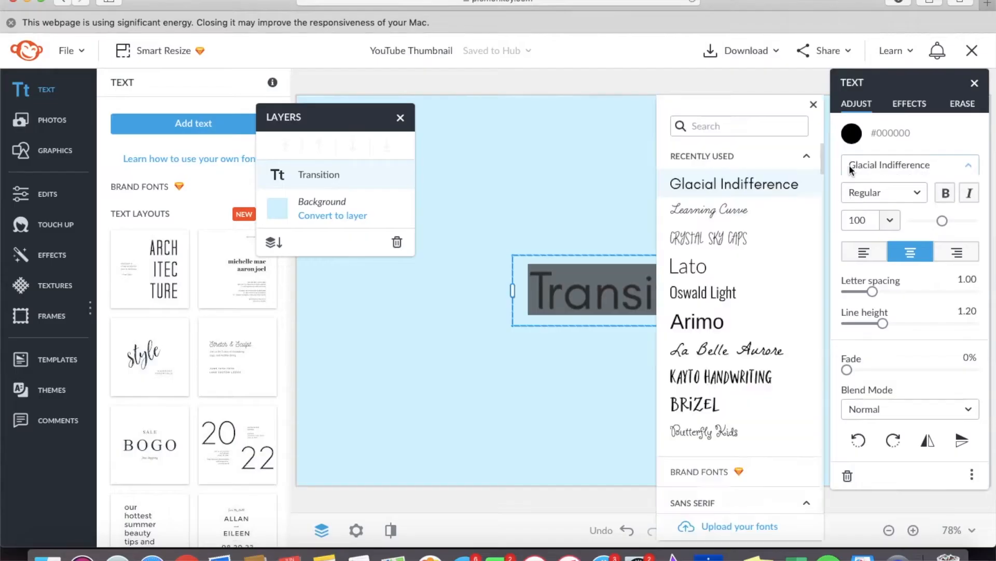
pyautogui.click(747, 236)
pyautogui.click(703, 291)
pyautogui.click(726, 205)
pyautogui.click(744, 239)
pyautogui.click(727, 263)
# Step: Set the "Transition" text size to 200 and apply a muted blue outline effect to it
pyautogui.click(890, 220)
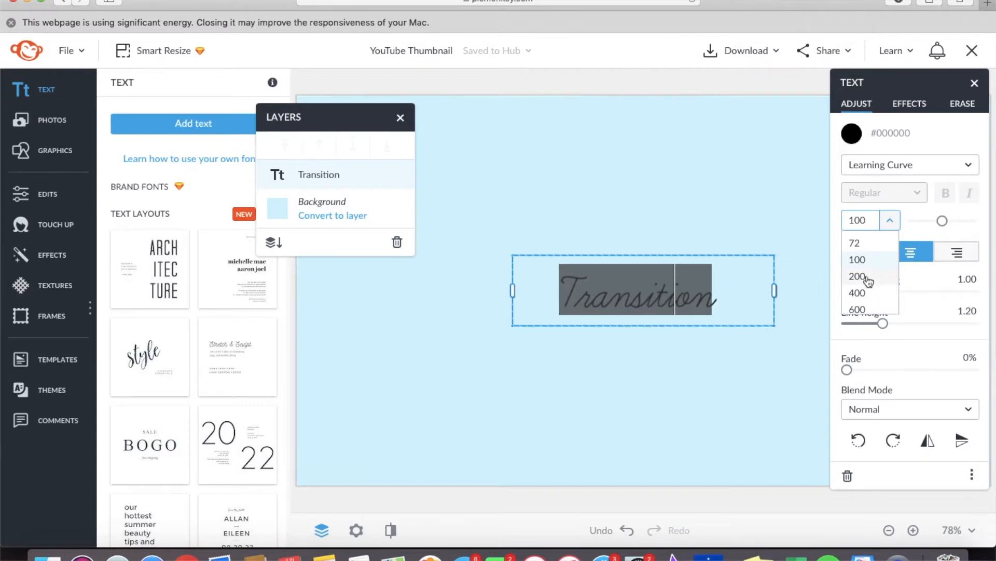
pyautogui.click(857, 276)
pyautogui.click(910, 104)
pyautogui.click(872, 183)
pyautogui.click(851, 216)
pyautogui.click(698, 226)
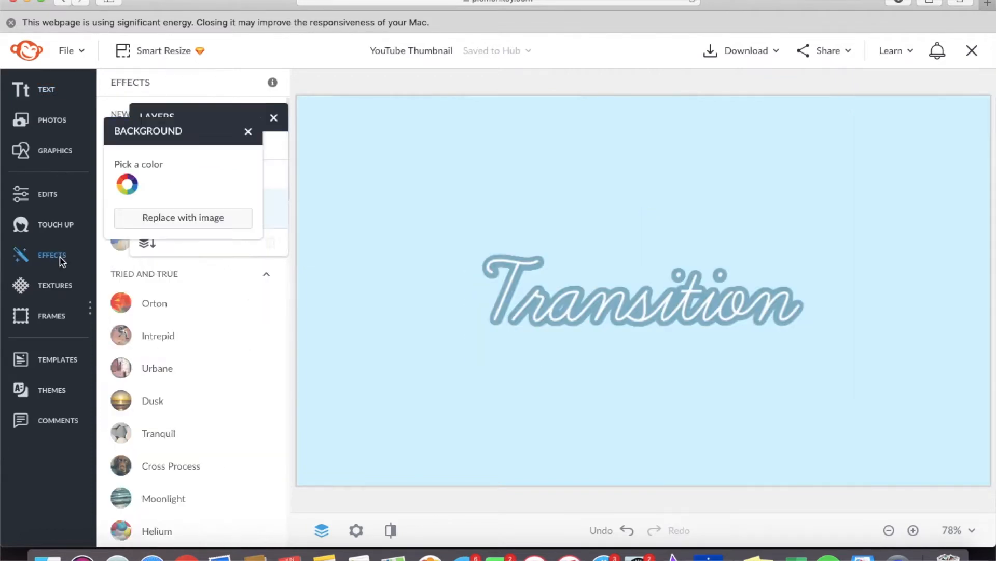
# Step: Apply the diagonal dashed-line texture from Retro Patterns to the background layer
pyautogui.click(52, 285)
pyautogui.moveTo(209, 112); pyautogui.dragTo(343, 69)
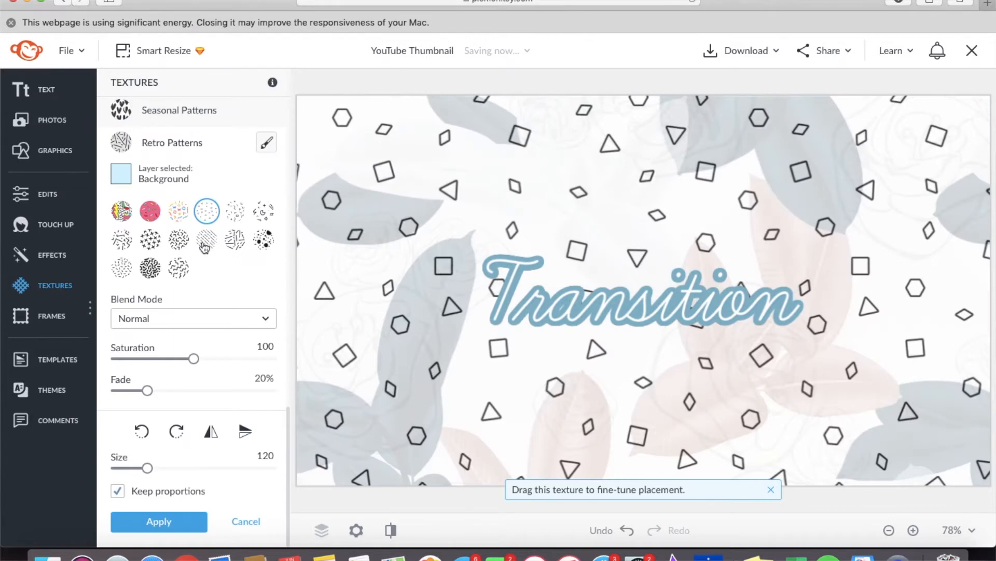
pyautogui.click(206, 242)
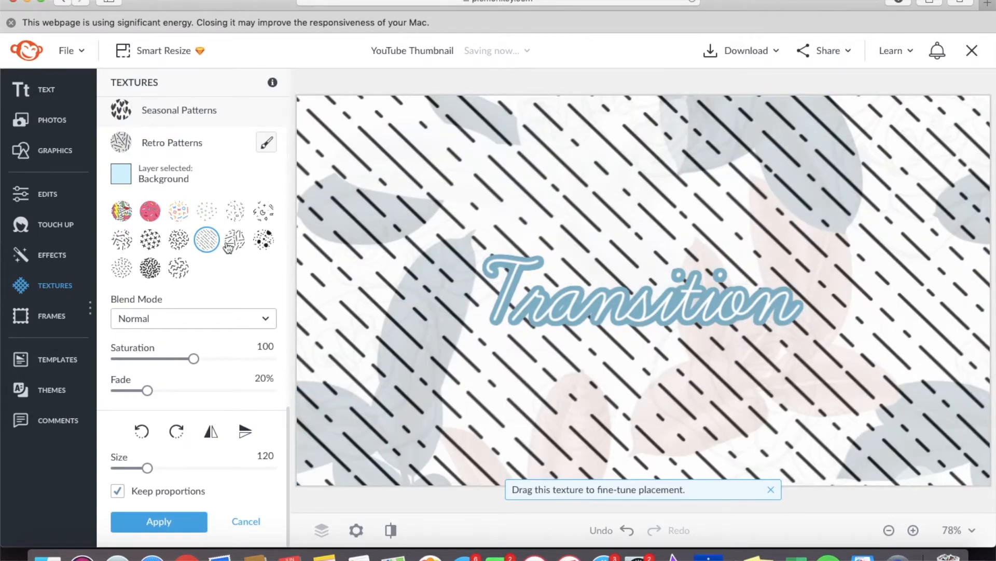
pyautogui.click(161, 521)
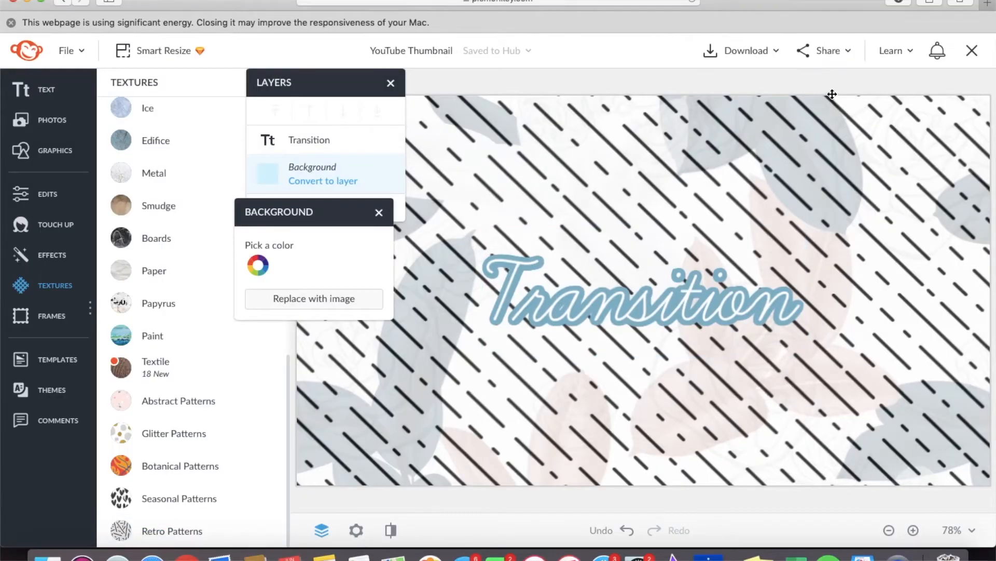
# Step: Download the transition card design as a .png file
pyautogui.click(761, 59)
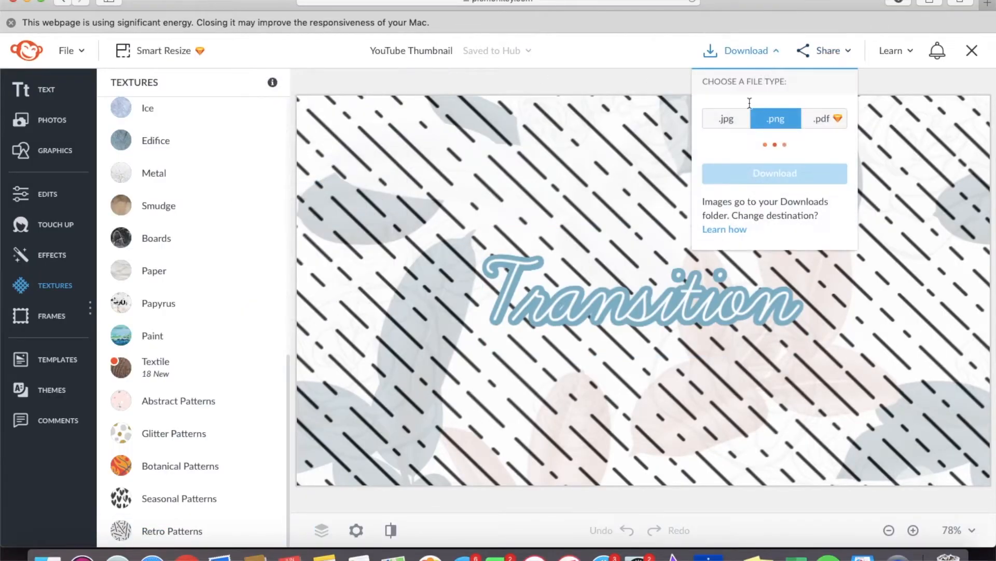
pyautogui.click(766, 173)
# Step: Capture a screenshot of the canvas area and place the image on the iMovie timeline near the 2:01 mark
pyautogui.moveTo(302, 220); pyautogui.dragTo(150, 186)
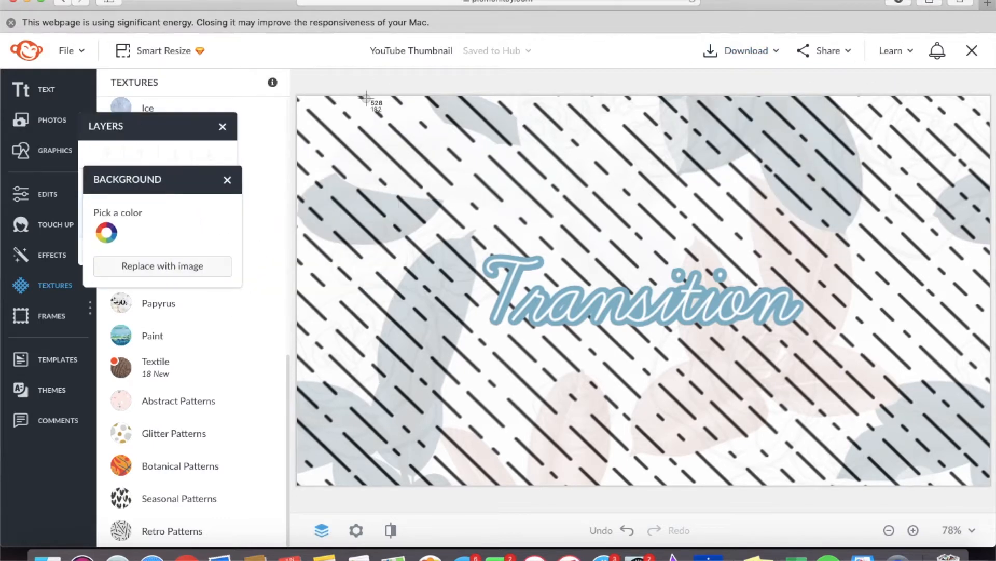
pyautogui.moveTo(297, 97); pyautogui.dragTo(989, 462)
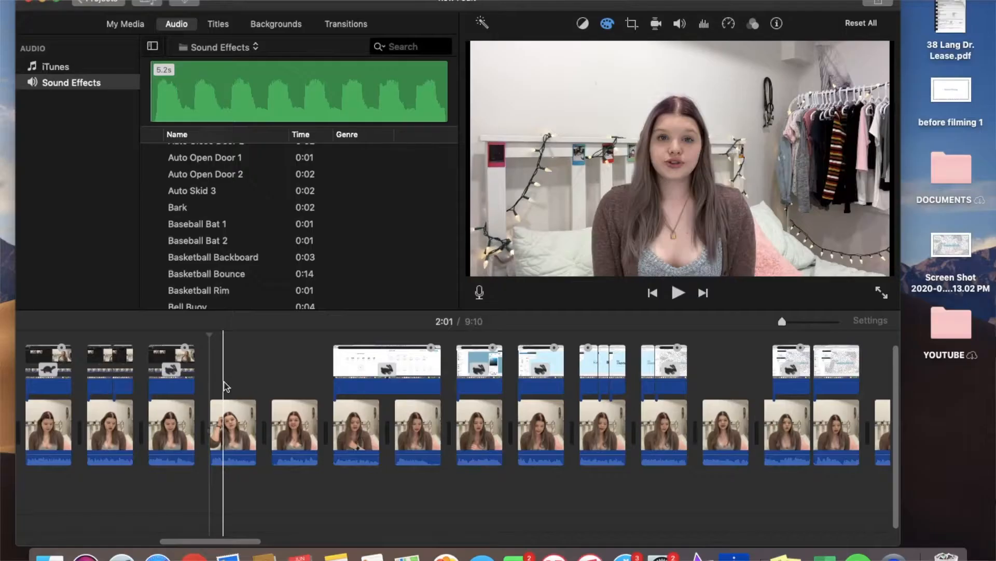
pyautogui.moveTo(881, 292); pyautogui.dragTo(203, 419)
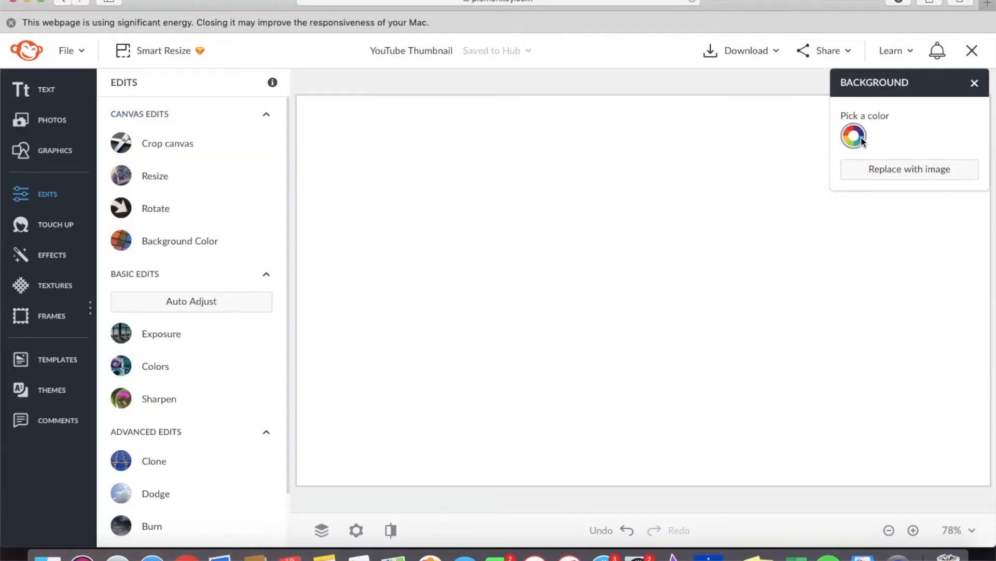
# Step: In PicMonkey, make the new YouTube Thumbnail canvas's background transparent and add a text box
pyautogui.click(861, 137)
pyautogui.click(415, 512)
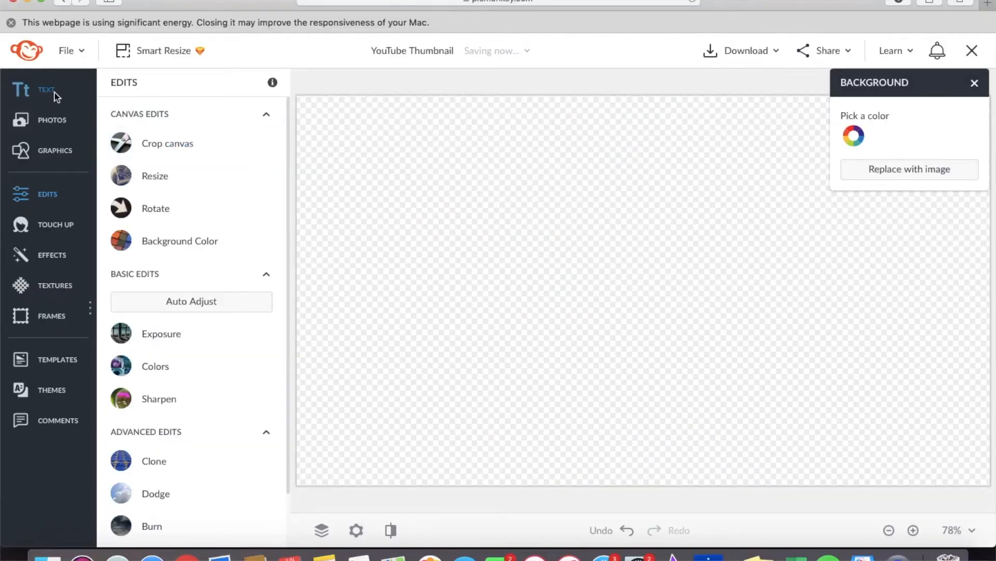
pyautogui.click(55, 92)
pyautogui.click(152, 125)
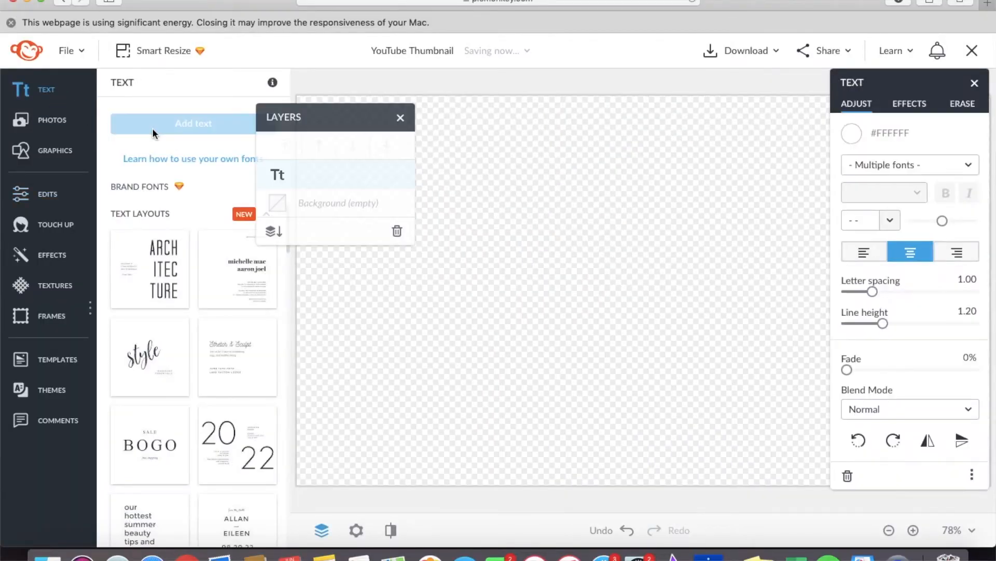
# Step: Set the new text box's font to Glacial Indifference and enter "This one" as its text
pyautogui.click(858, 134)
pyautogui.click(687, 295)
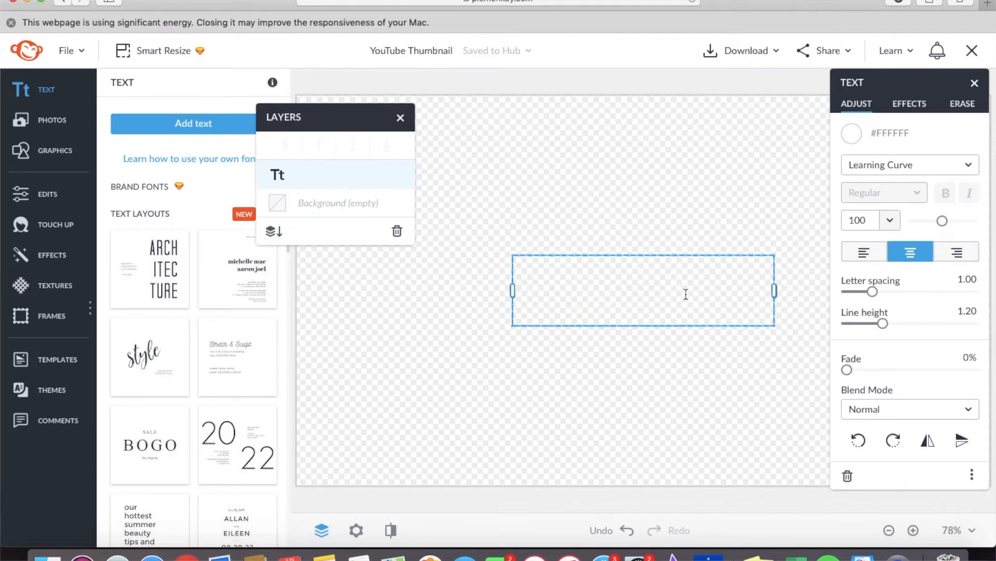
pyautogui.click(846, 166)
pyautogui.click(796, 213)
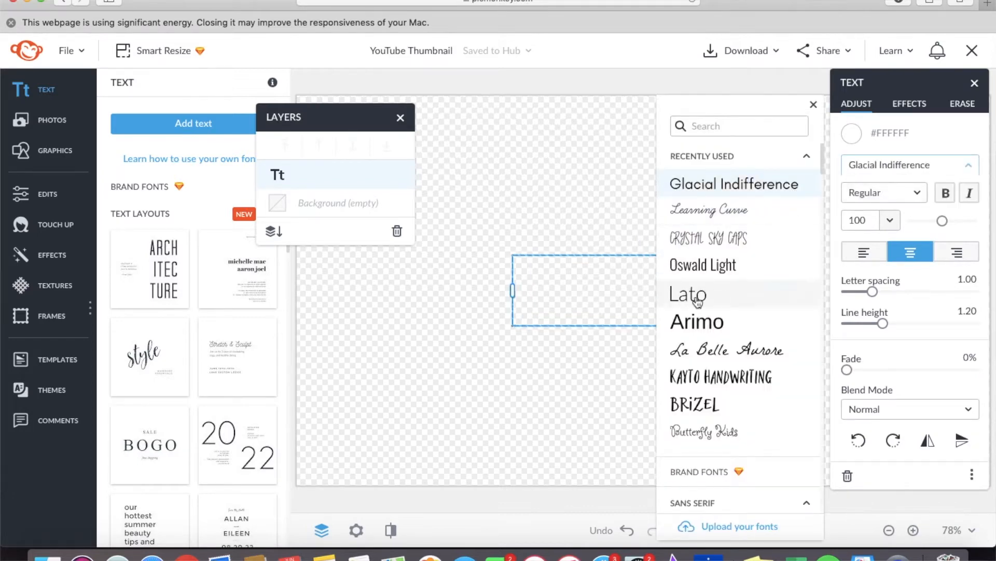
pyautogui.click(727, 324)
# Step: Try an outline effect on the "This one" text, sampling recent colors such as black, purple, yellow and dusty pink
pyautogui.moveTo(750, 301); pyautogui.dragTo(531, 279)
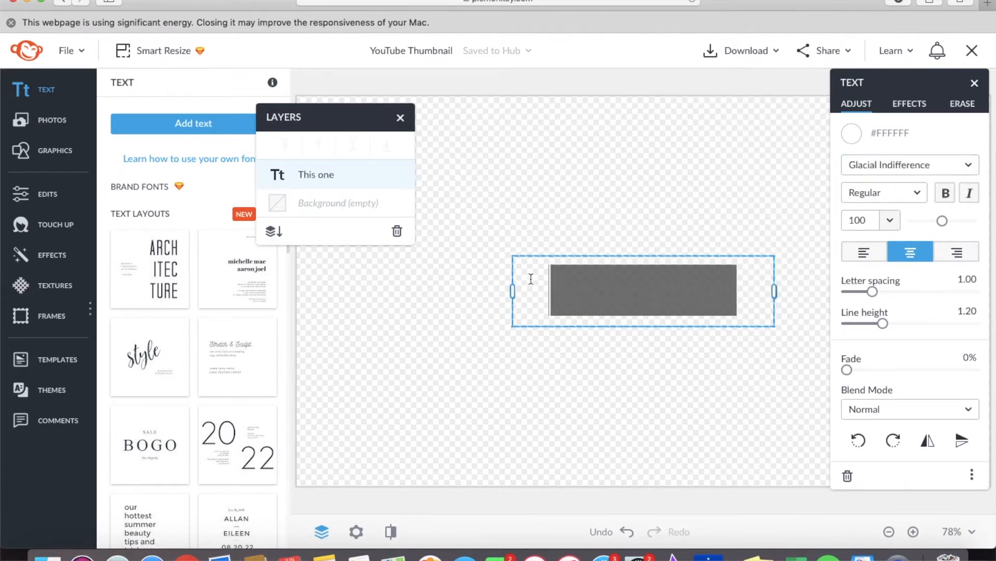
pyautogui.click(922, 102)
pyautogui.click(892, 186)
pyautogui.click(851, 217)
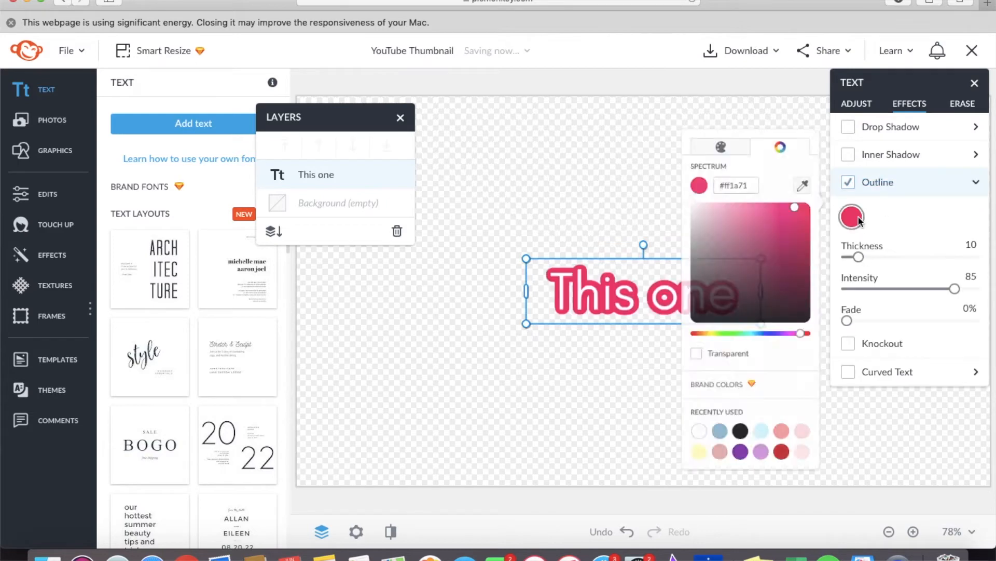
pyautogui.click(713, 495)
pyautogui.click(739, 499)
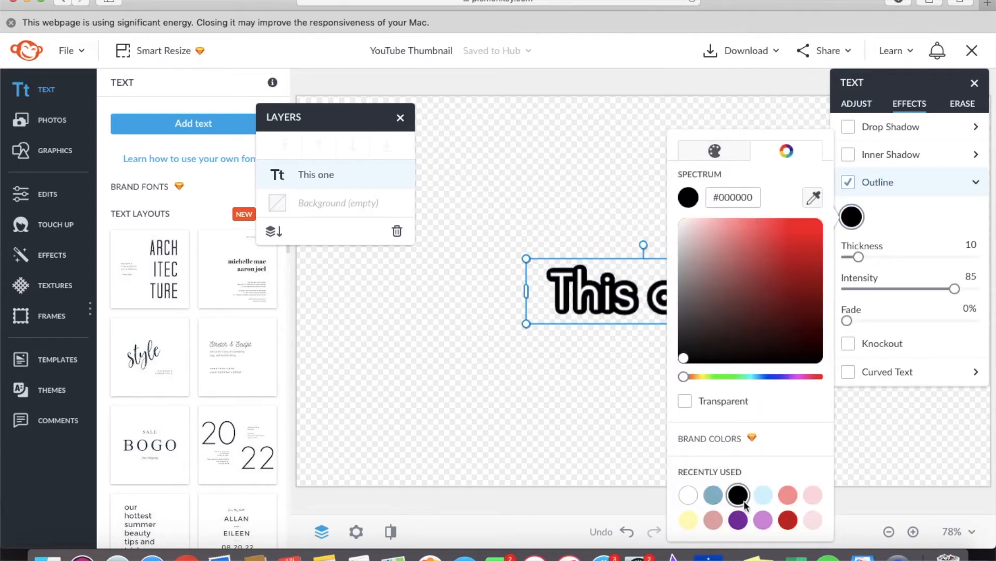
pyautogui.click(762, 520)
pyautogui.click(689, 519)
pyautogui.click(708, 523)
pyautogui.click(640, 432)
pyautogui.click(640, 432)
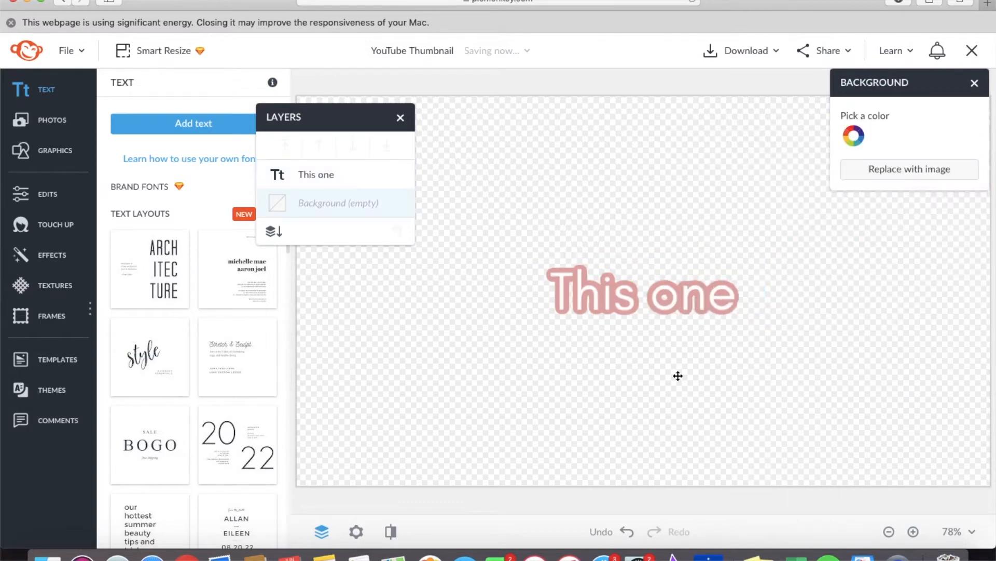
# Step: Remove the outline effect from the "This one" text
pyautogui.click(687, 310)
pyautogui.click(909, 103)
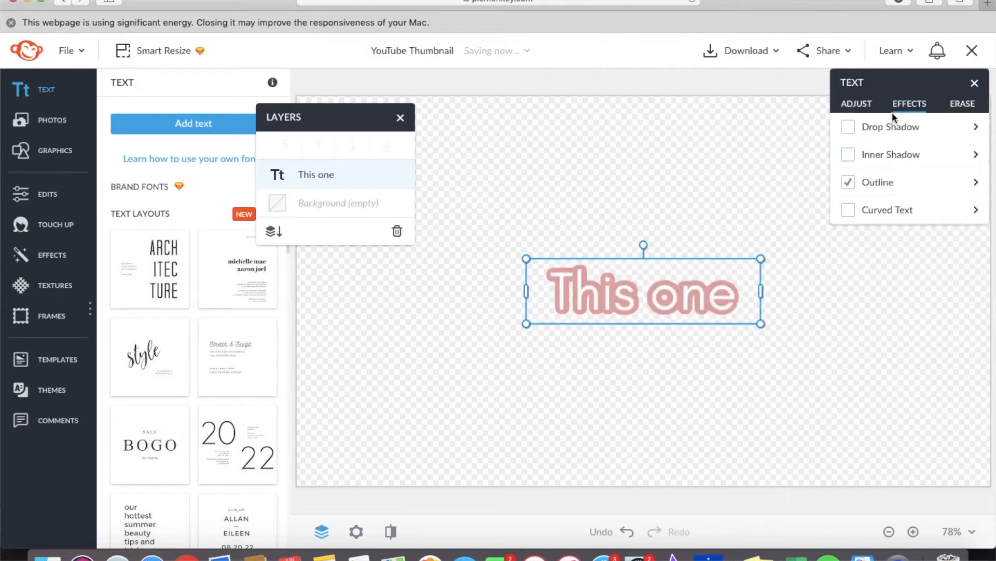
pyautogui.click(848, 182)
# Step: Add the pale yellow Plain Single Streak brushwork graphic, layered behind the "This one" text and enlarged to cover its width
pyautogui.click(20, 150)
pyautogui.click(186, 240)
pyautogui.scroll(-15, 186, 240)
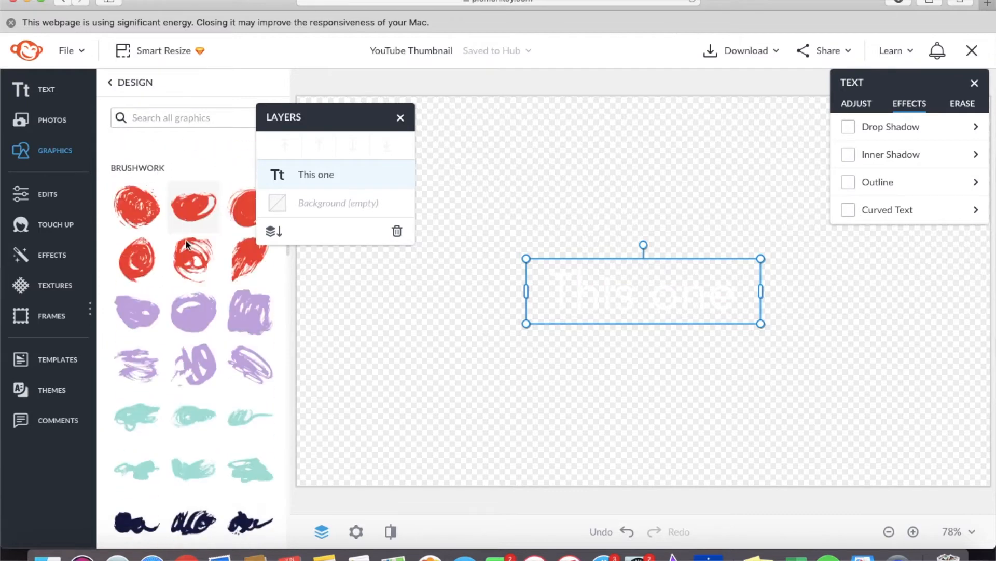
pyautogui.click(507, 384)
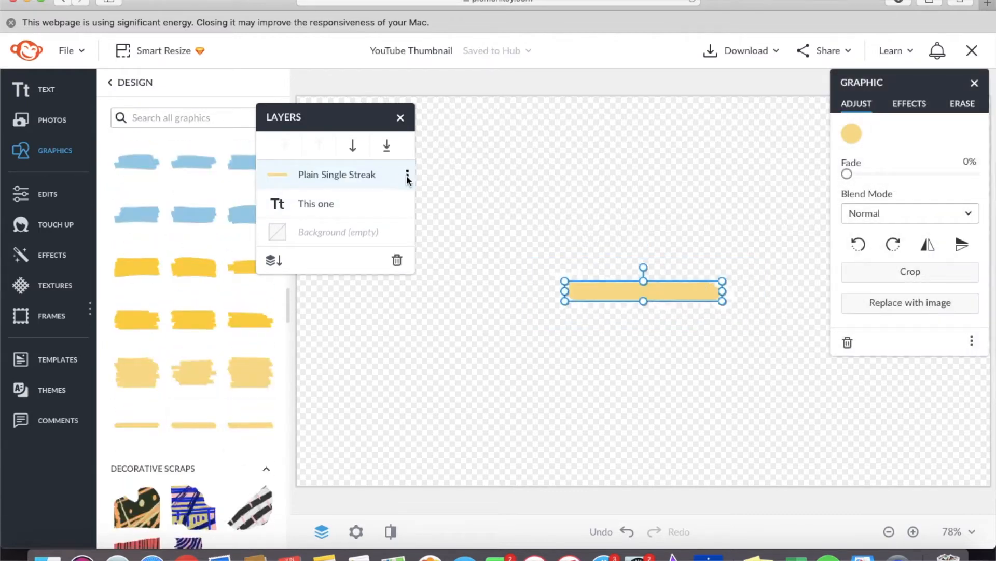
pyautogui.click(407, 175)
pyautogui.click(461, 221)
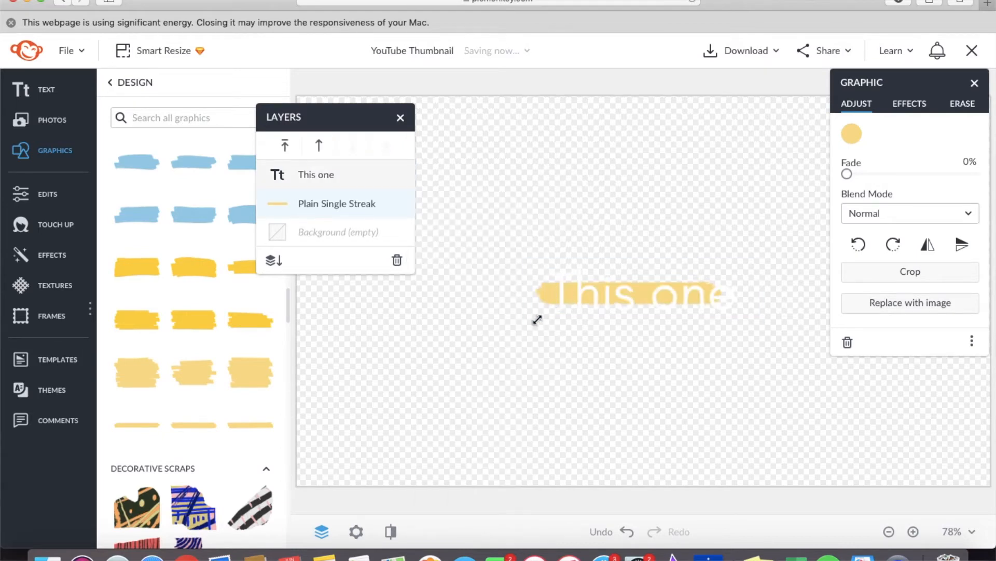
# Step: Download the "This one" text graphic as a .png file
pyautogui.click(641, 172)
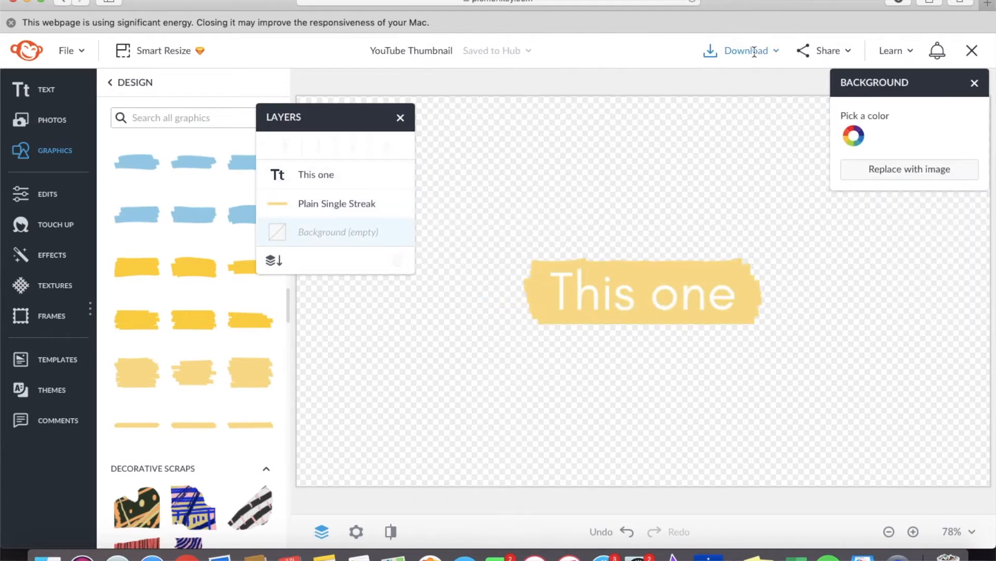
pyautogui.click(756, 50)
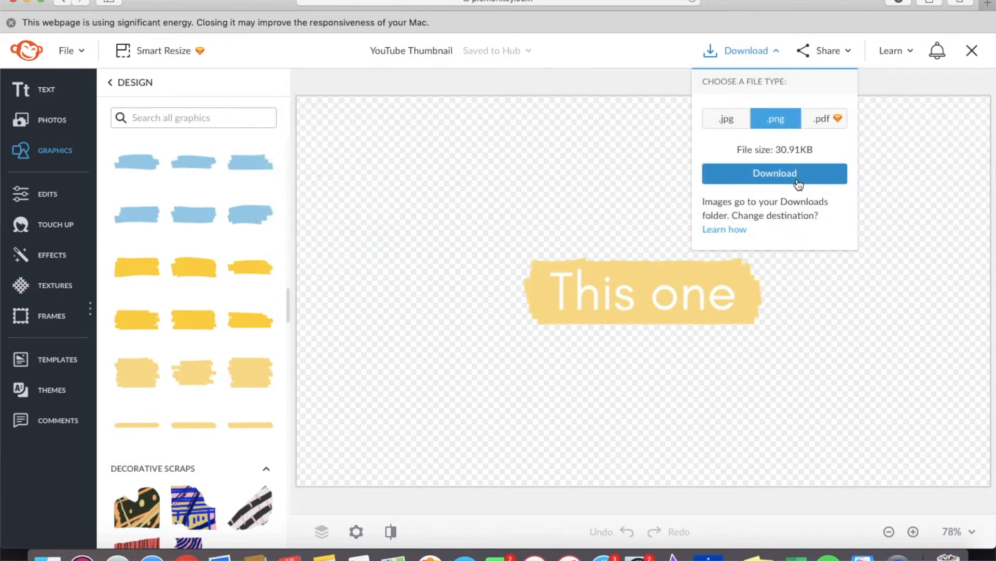
pyautogui.click(799, 185)
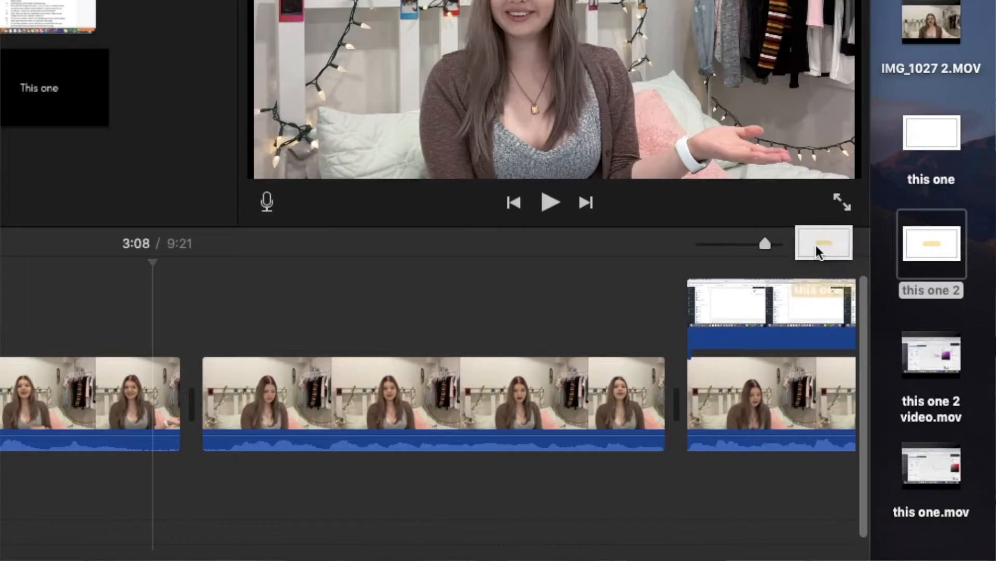
# Step: In iMovie, place the "this one 2" image above the clip near 3:07 and set its overlay to Picture in Picture
pyautogui.moveTo(816, 249); pyautogui.dragTo(85, 299)
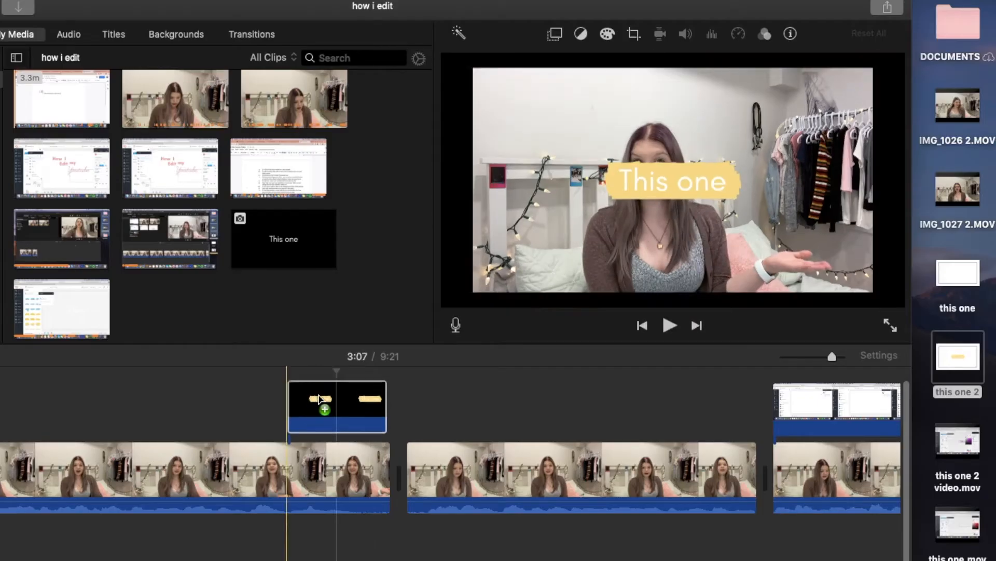
pyautogui.moveTo(319, 399); pyautogui.dragTo(310, 404)
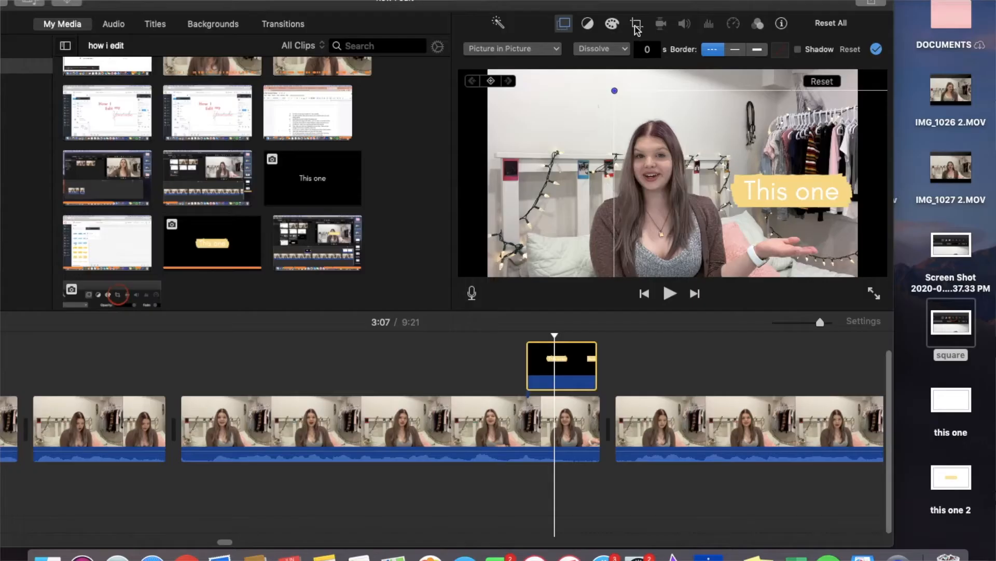
pyautogui.click(555, 146)
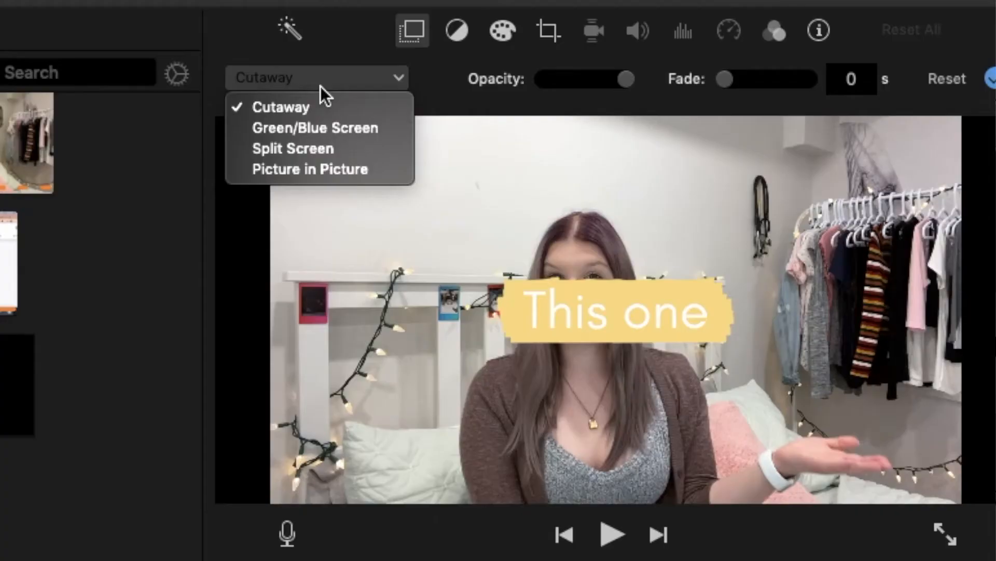
pyautogui.click(332, 170)
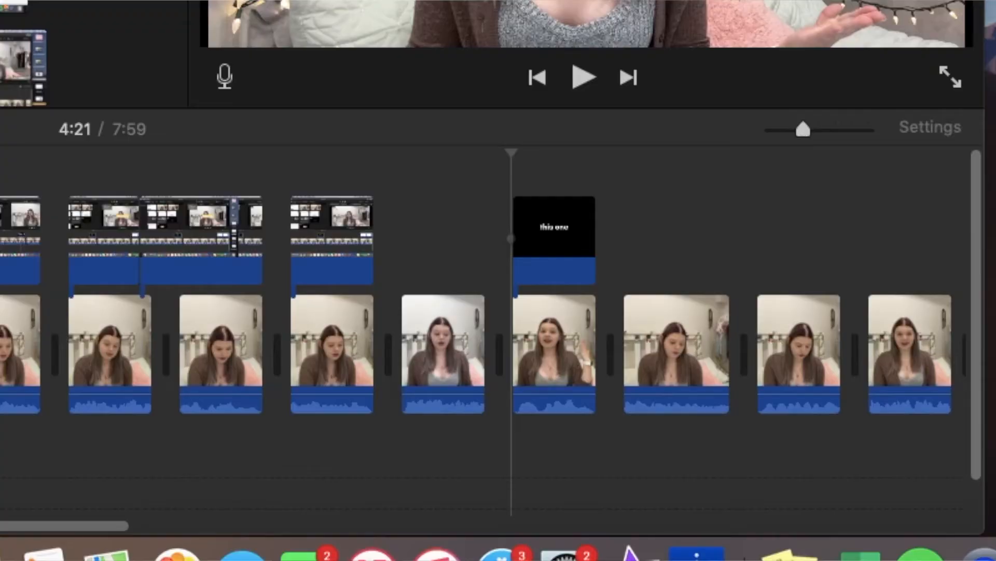
pyautogui.moveTo(983, 249); pyautogui.dragTo(611, 168)
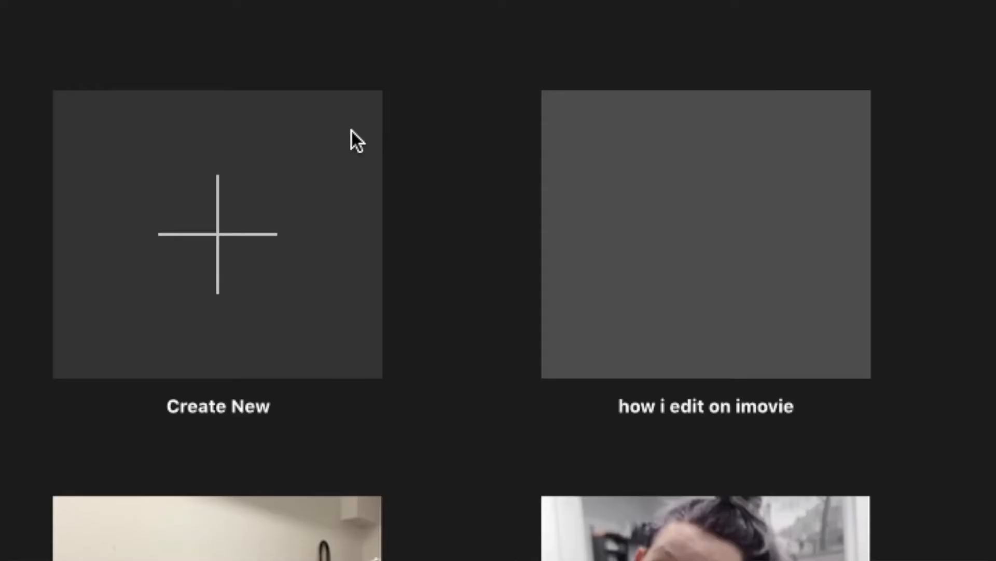
# Step: In a new iMovie project, place the "this one" image above the last part of the clip and extend it to the clip's end
pyautogui.click(351, 136)
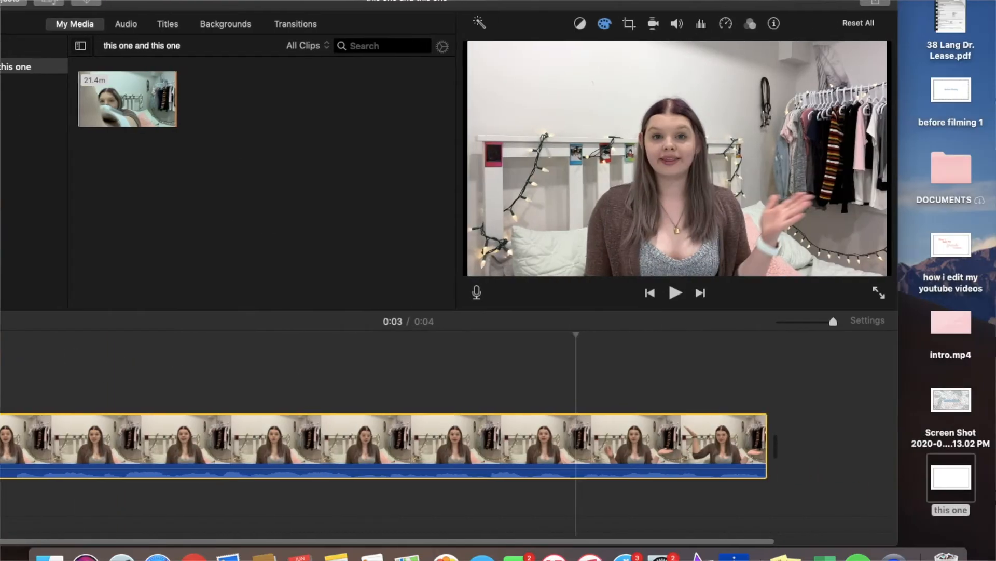
pyautogui.moveTo(951, 478); pyautogui.dragTo(596, 367)
pyautogui.moveTo(776, 374); pyautogui.dragTo(782, 373)
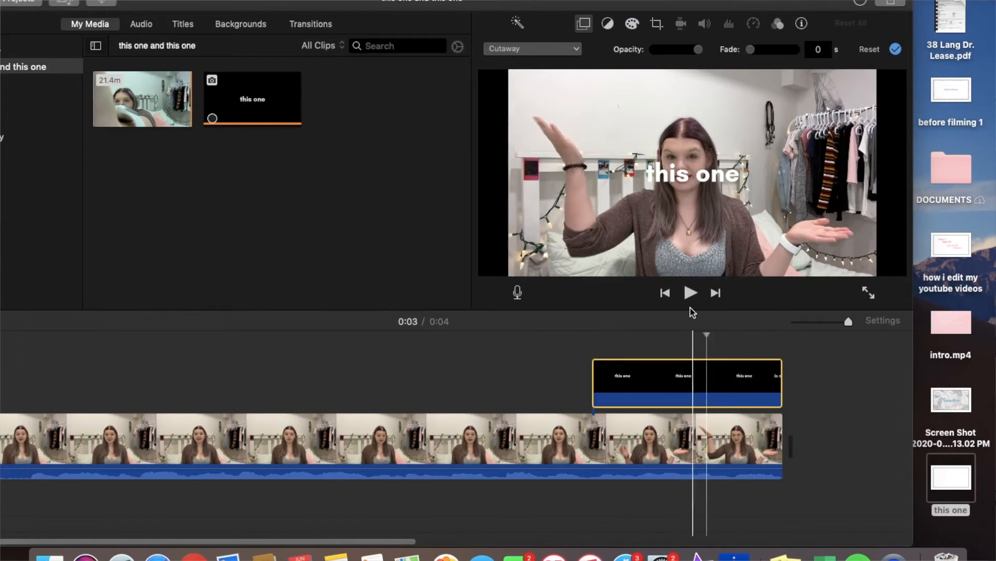
# Step: Make the "this one" image a Picture in Picture overlay and position it over the clothes rack beside the speaker
pyautogui.click(567, 49)
pyautogui.click(570, 103)
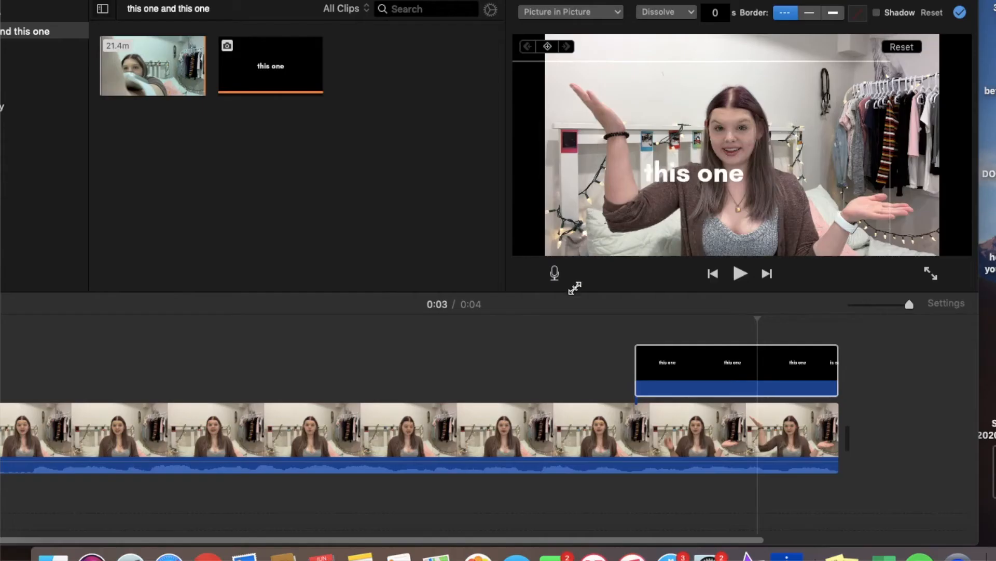
pyautogui.moveTo(623, 228); pyautogui.dragTo(799, 218)
# Step: Export the project as a video file and replace the existing timeline clips with the exported video
pyautogui.click(628, 327)
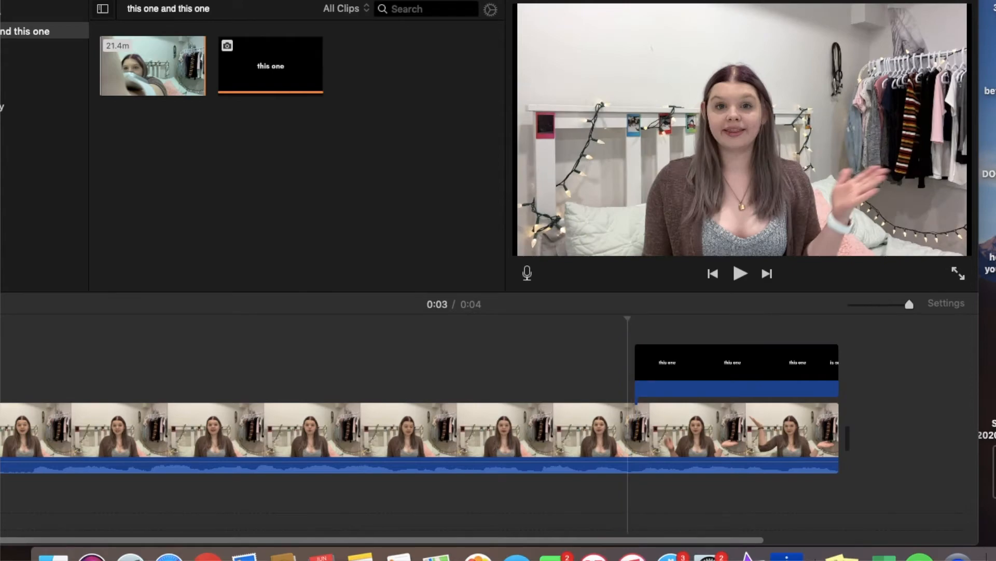
pyautogui.click(882, 1)
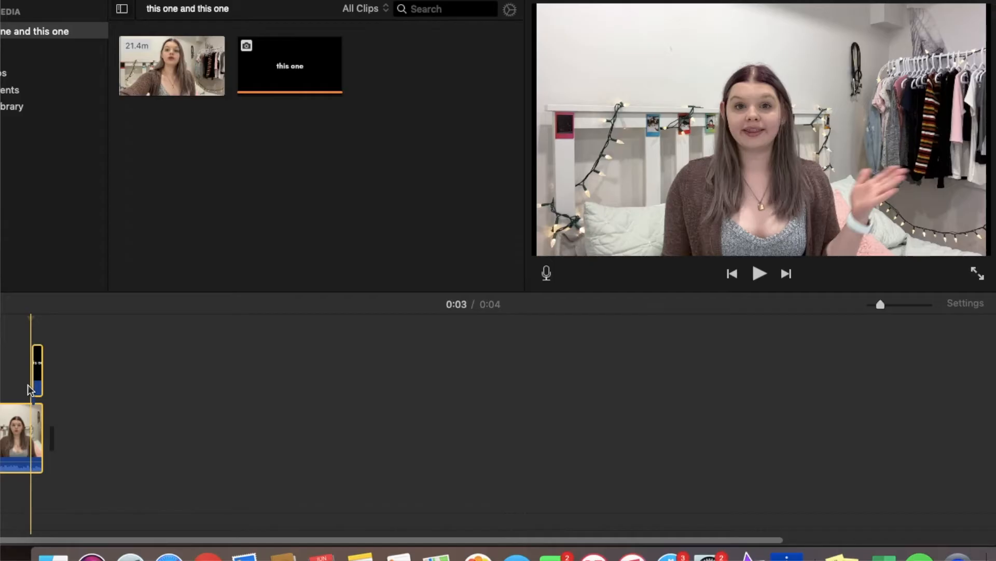
pyautogui.press('Delete')
pyautogui.moveTo(955, 393); pyautogui.dragTo(831, 407)
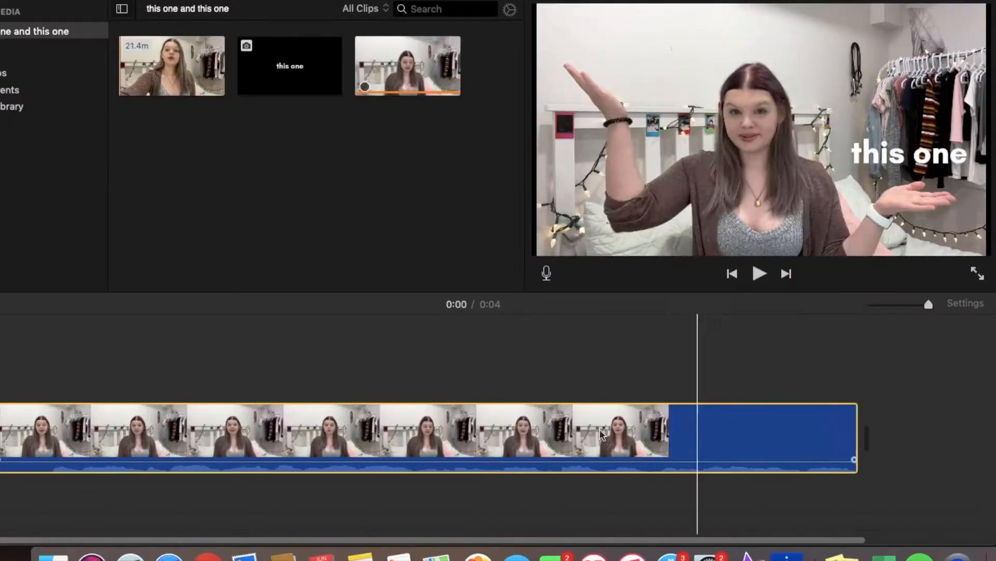
pyautogui.click(756, 471)
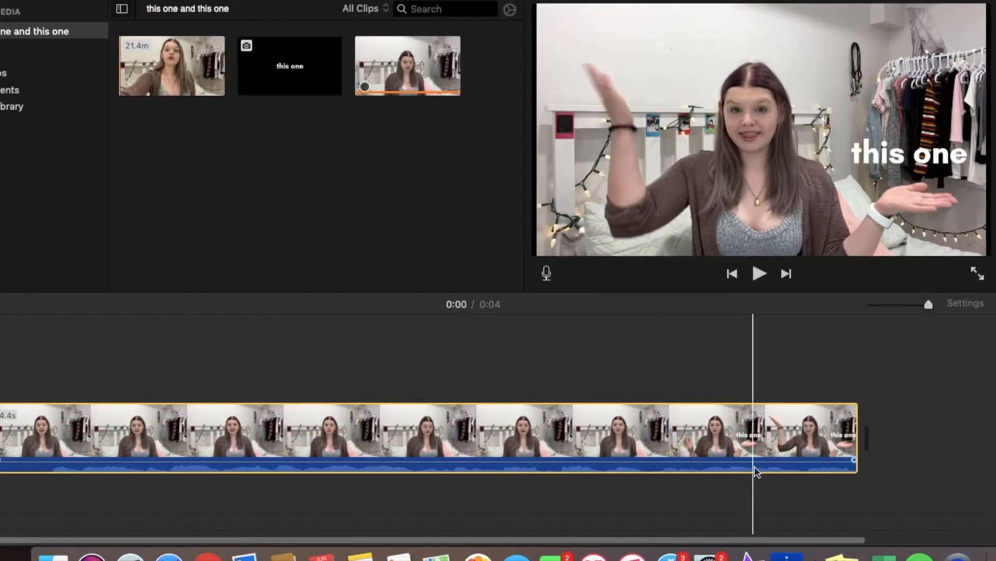
pyautogui.moveTo(756, 471); pyautogui.dragTo(769, 476)
# Step: Add a second "this one" image over the end of the exported clip as an enlarged Picture in Picture overlay
pyautogui.moveTo(289, 66); pyautogui.dragTo(819, 383)
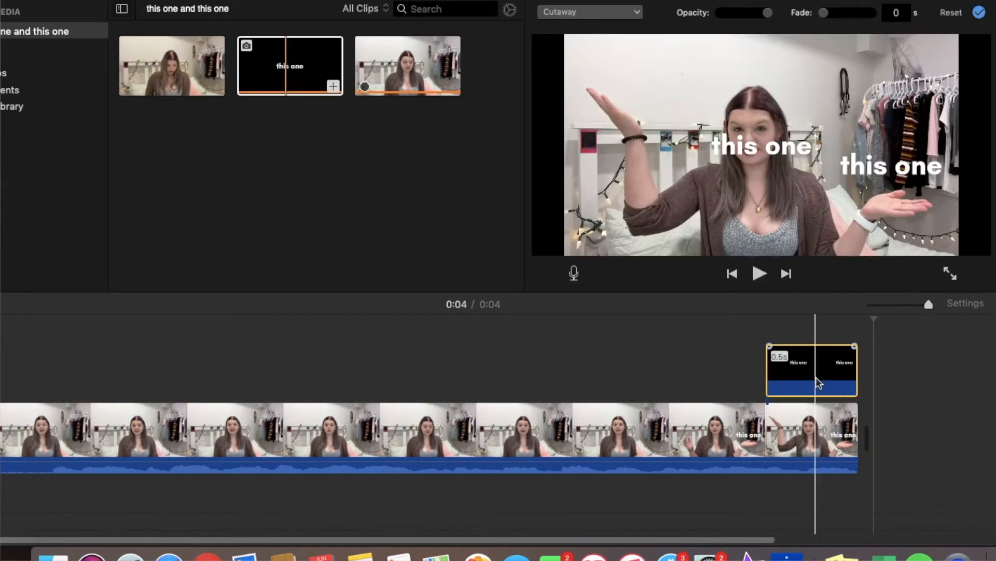
pyautogui.click(590, 12)
pyautogui.click(579, 65)
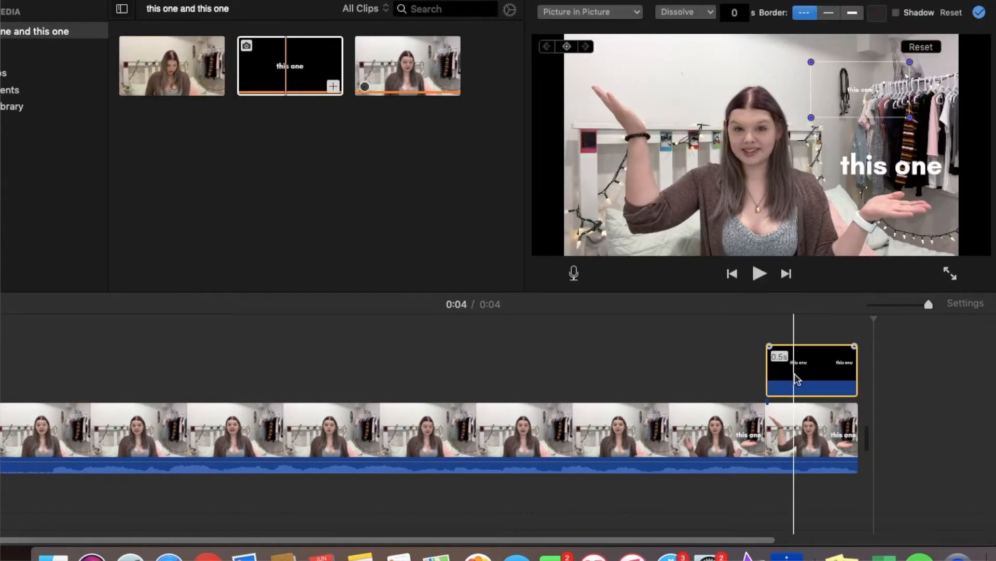
pyautogui.moveTo(813, 115); pyautogui.dragTo(623, 130)
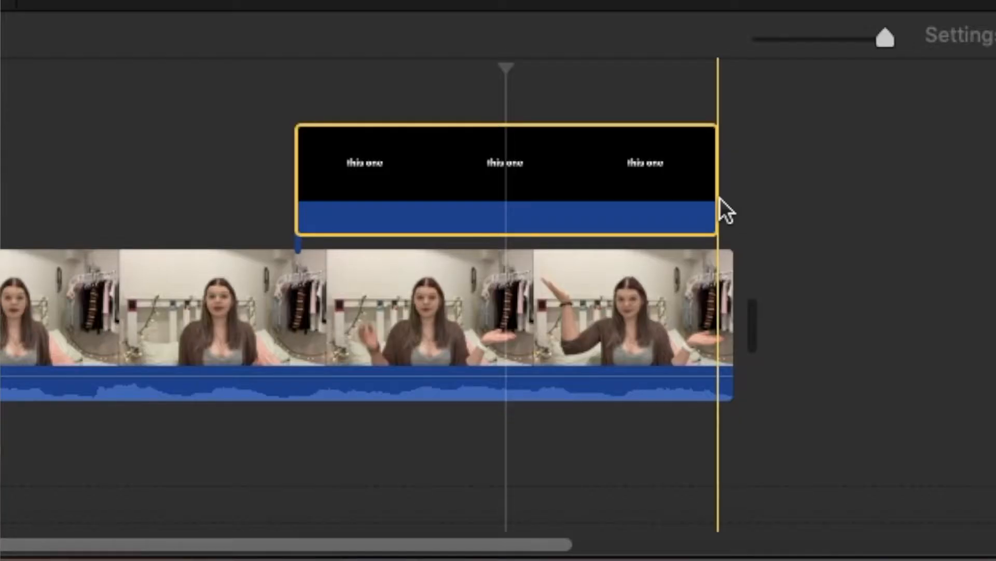
pyautogui.moveTo(717, 197); pyautogui.dragTo(733, 198)
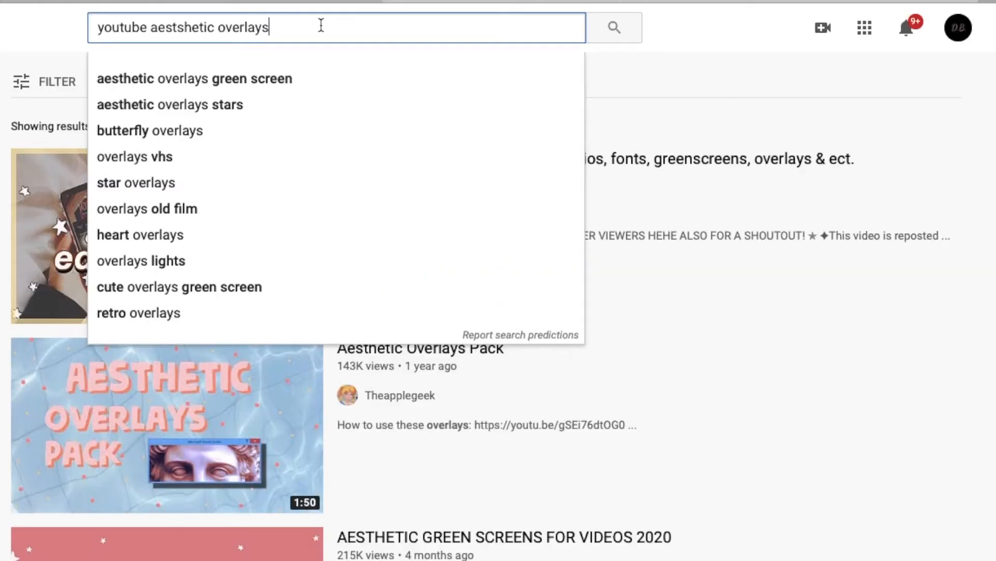
# Step: Search YouTube for "aesthetic overlays green screen" and browse the resulting videos
pyautogui.click(265, 82)
pyautogui.scroll(-10, 519, 310)
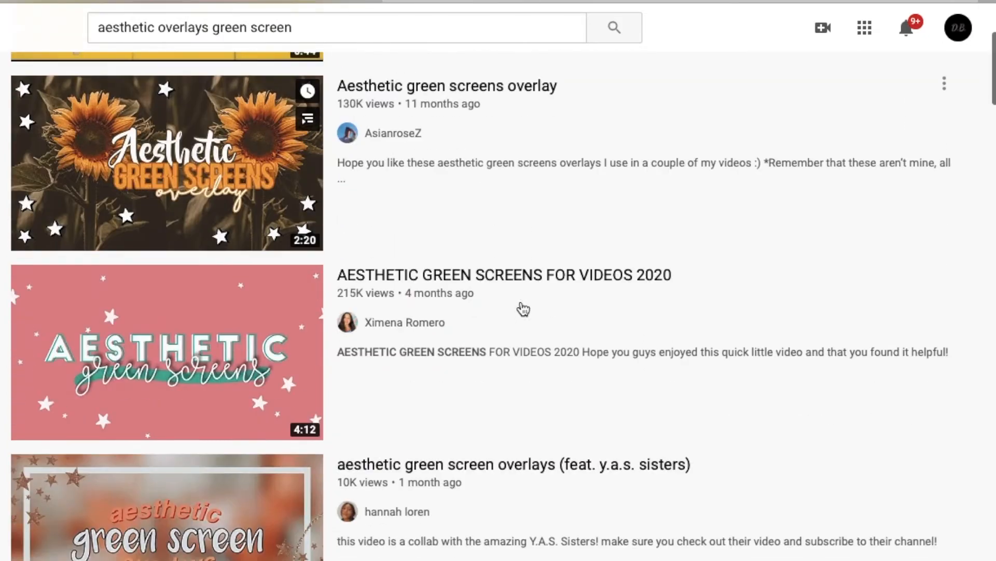
pyautogui.scroll(-9, 523, 310)
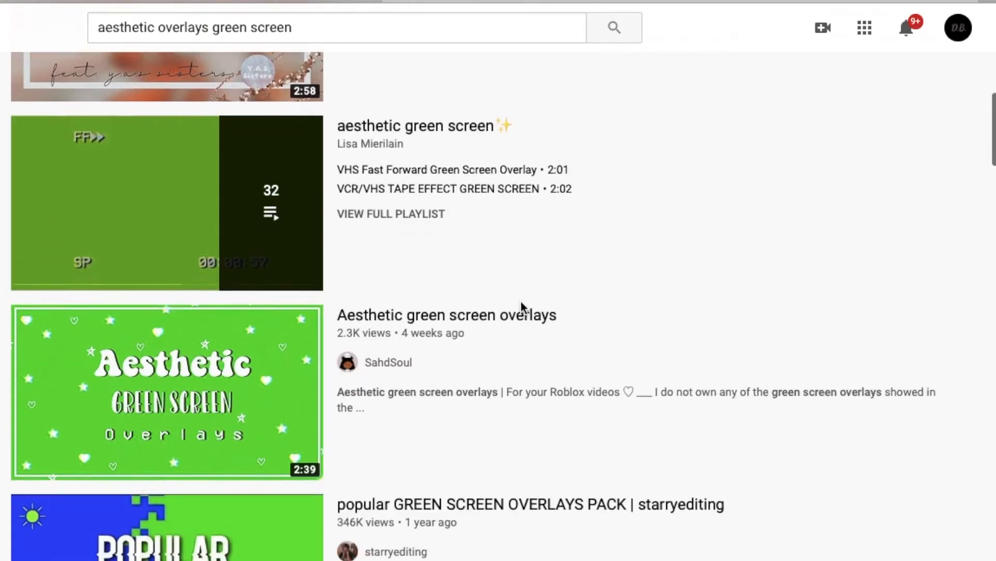
pyautogui.scroll(-12, 522, 307)
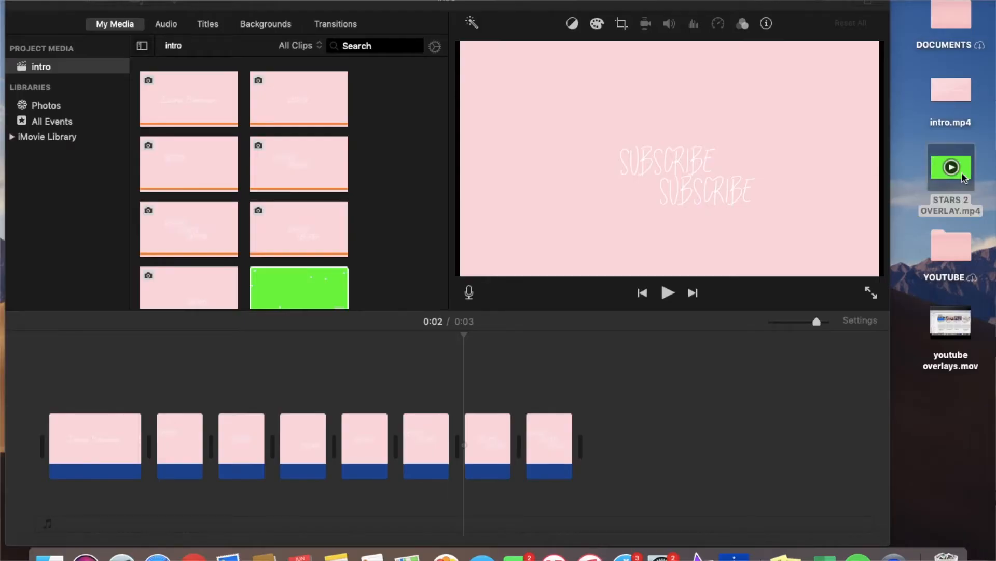
# Step: In the iMovie intro project, place STARS 2 OVERLAY.mp4 above the pink intro clips and set its overlay to Green/Blue Screen
pyautogui.moveTo(964, 178); pyautogui.dragTo(49, 369)
pyautogui.click(561, 23)
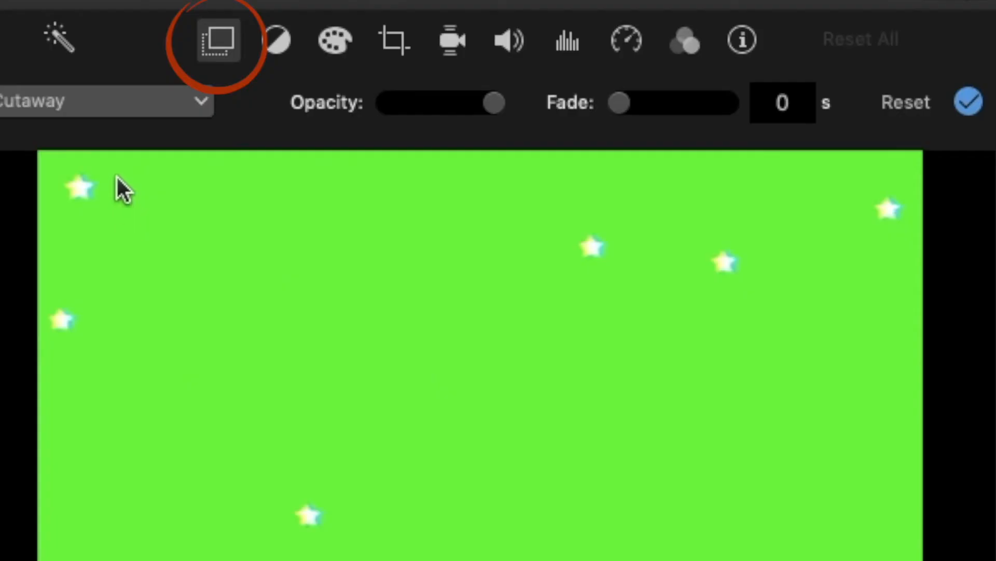
pyautogui.click(126, 91)
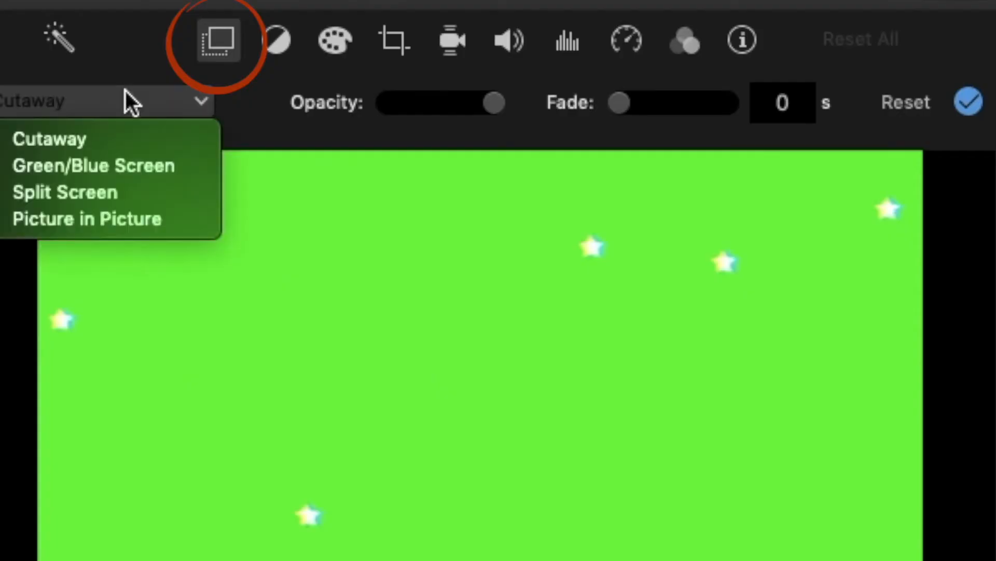
pyautogui.click(111, 163)
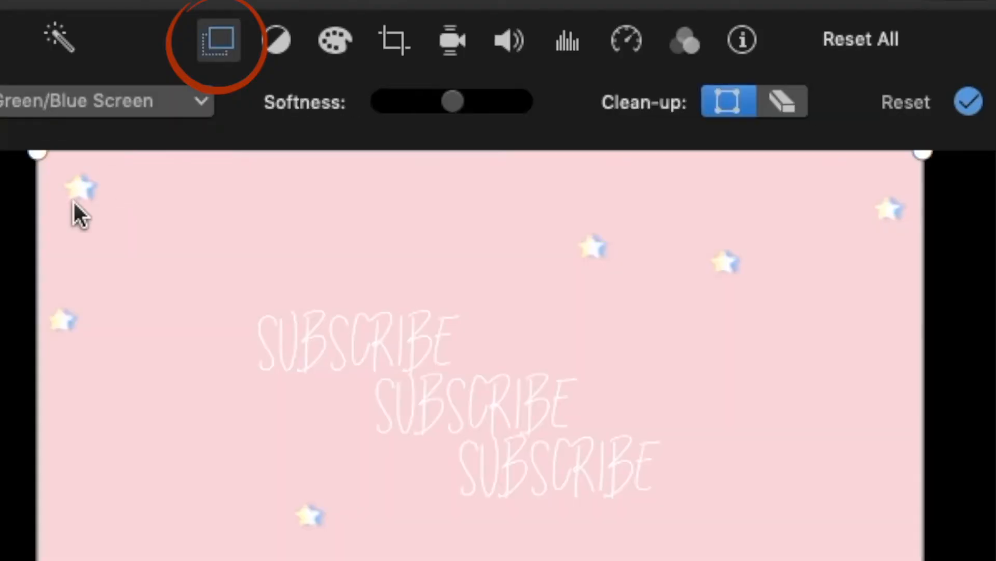
# Step: Play the intro to preview the star overlay on the pink subscribe clip
pyautogui.press('space')
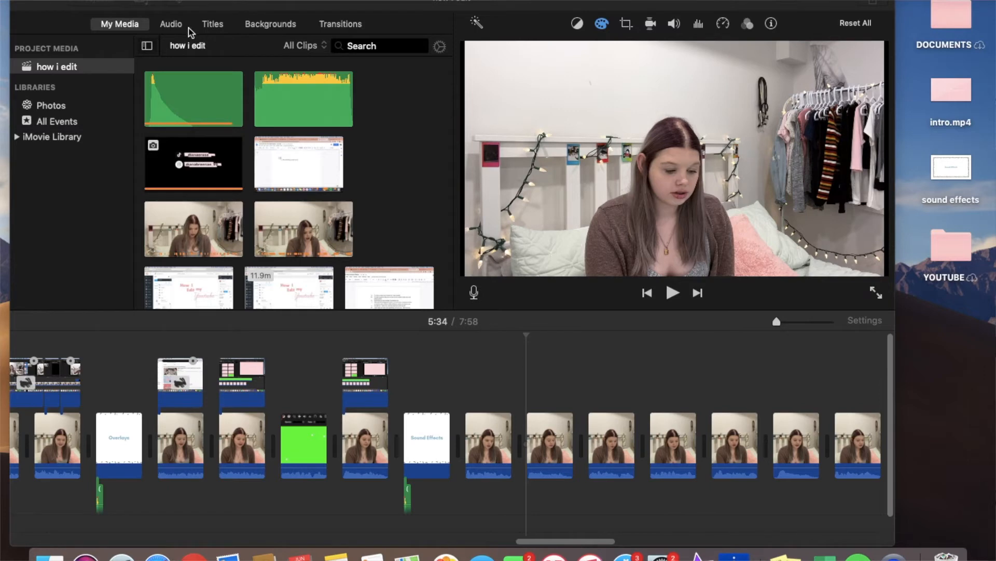
# Step: Browse the Sound Effects audio library of the "how i edit" project and check its effect category folders
pyautogui.click(175, 27)
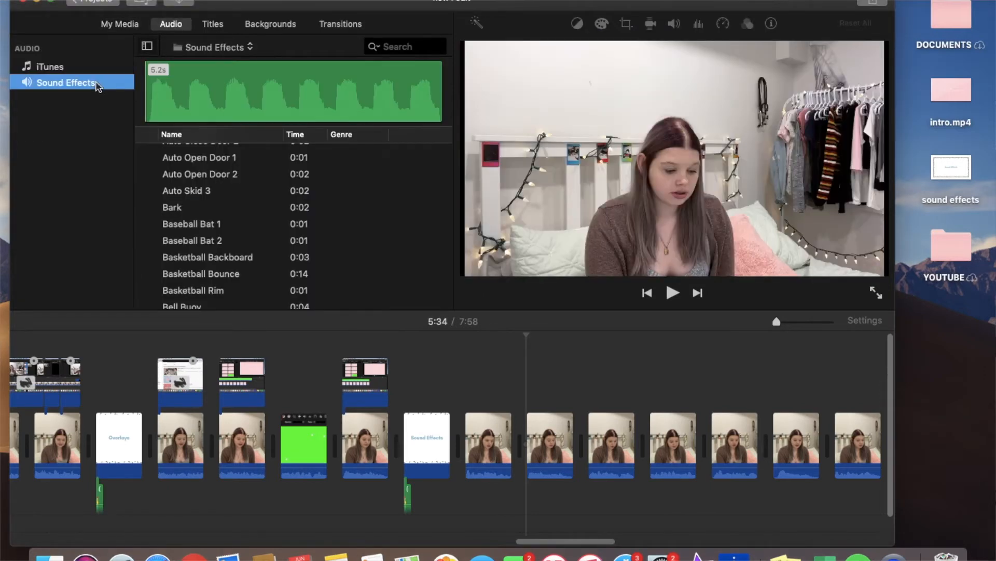
pyautogui.click(207, 48)
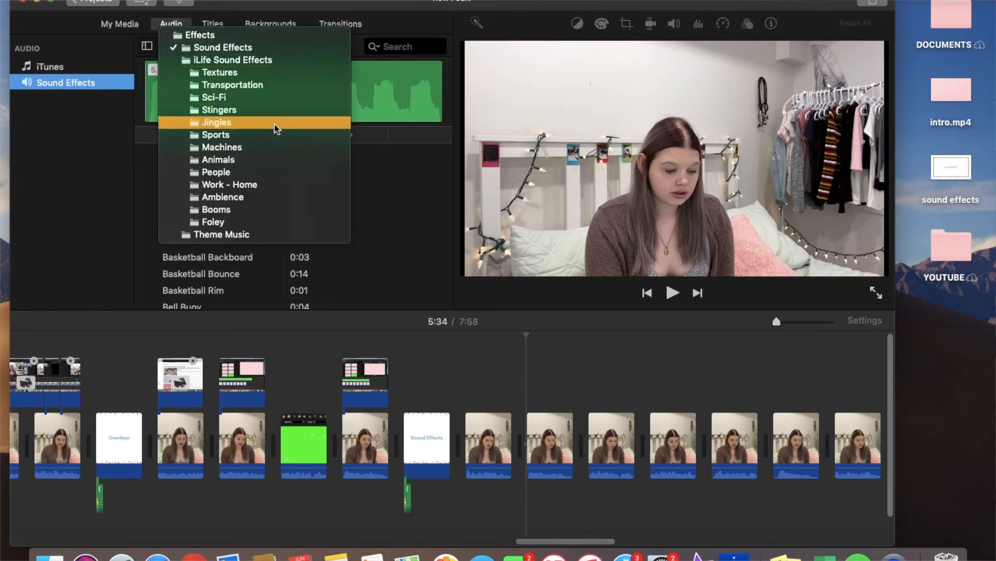
pyautogui.click(283, 47)
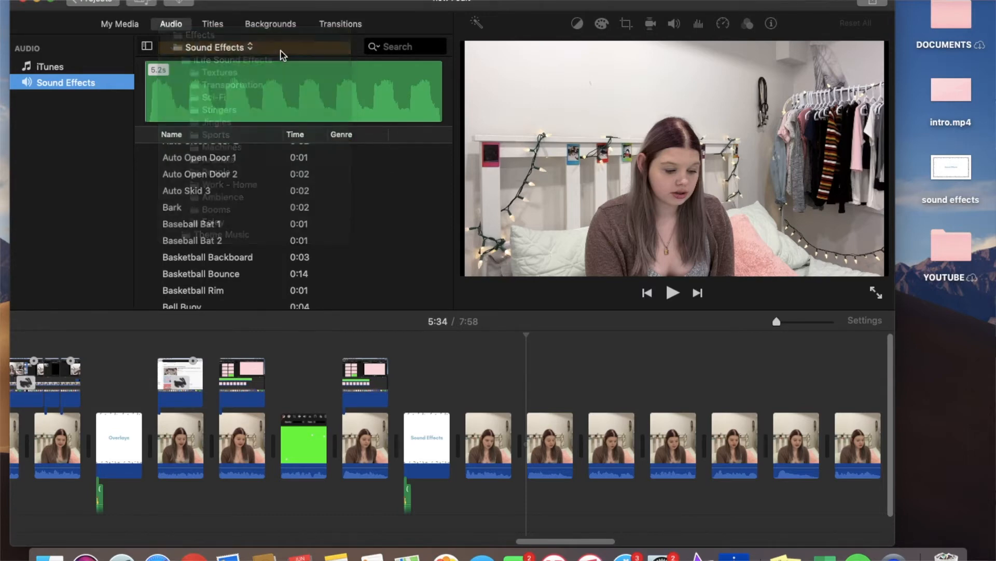
pyautogui.scroll(-15, 262, 200)
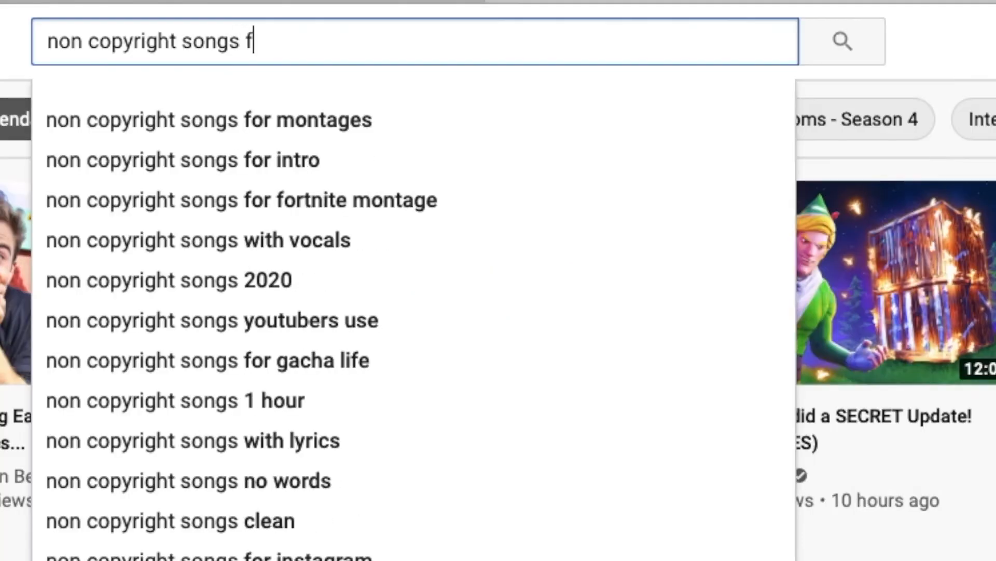
# Step: Search YouTube for "non copyright songs for youtube videos" and browse the results
pyautogui.write('or youtube videos')
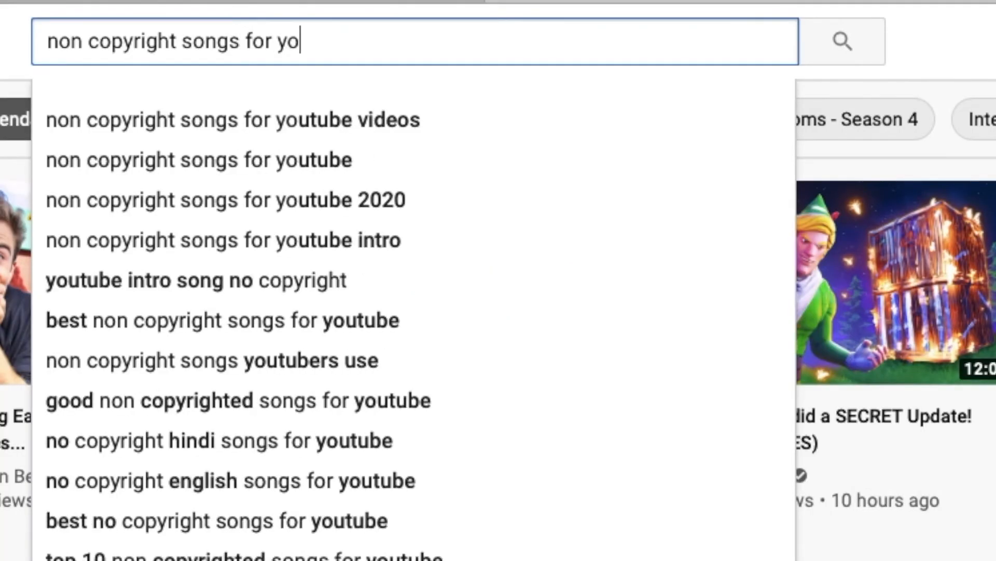
pyautogui.press('Return')
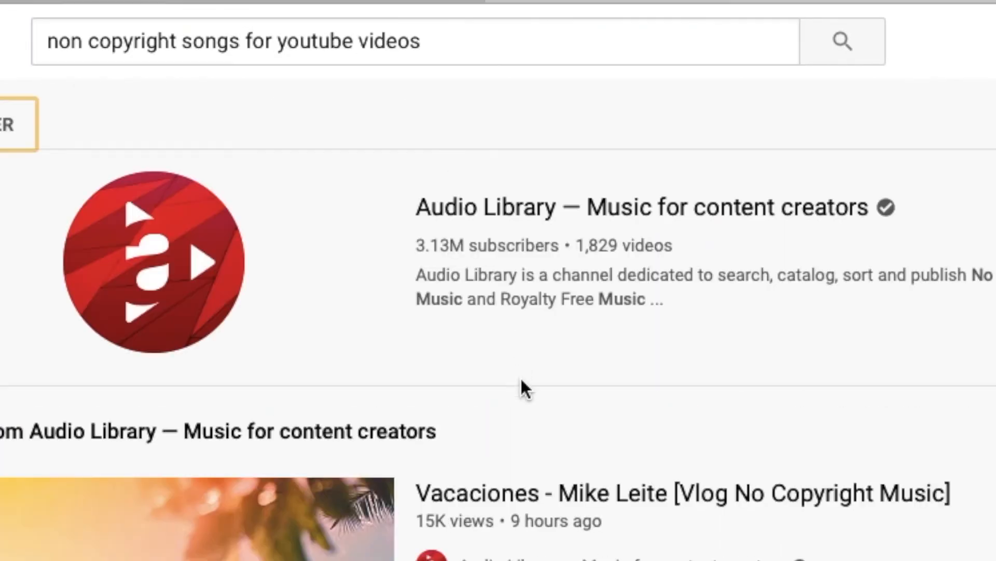
pyautogui.scroll(-15, 533, 457)
pyautogui.scroll(-5, 534, 448)
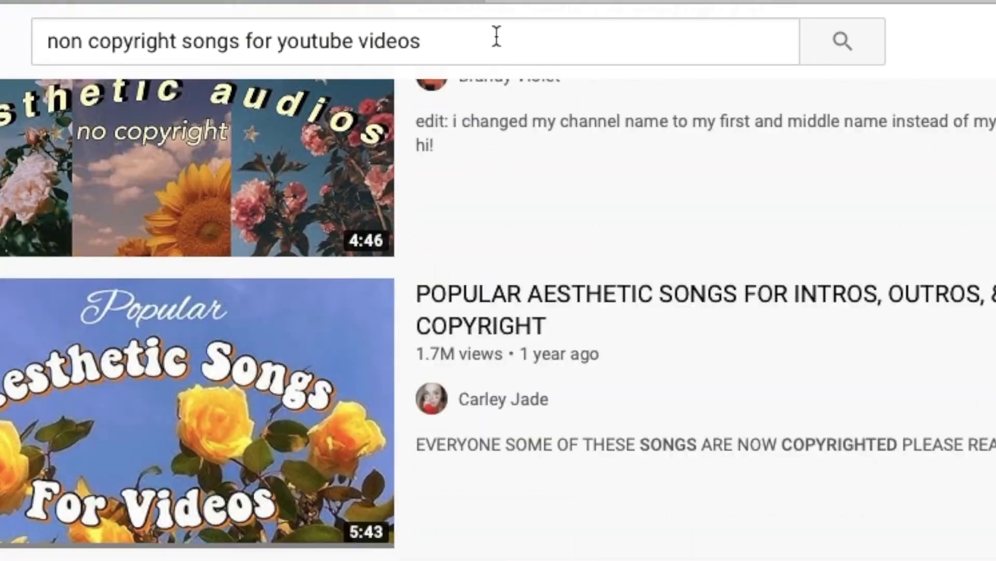
# Step: Search YouTube for "free to use music" and browse the videos on the Free To Use Music channel
pyautogui.tripleClick(415, 41)
pyautogui.write('free to use music')
pyautogui.press('Return')
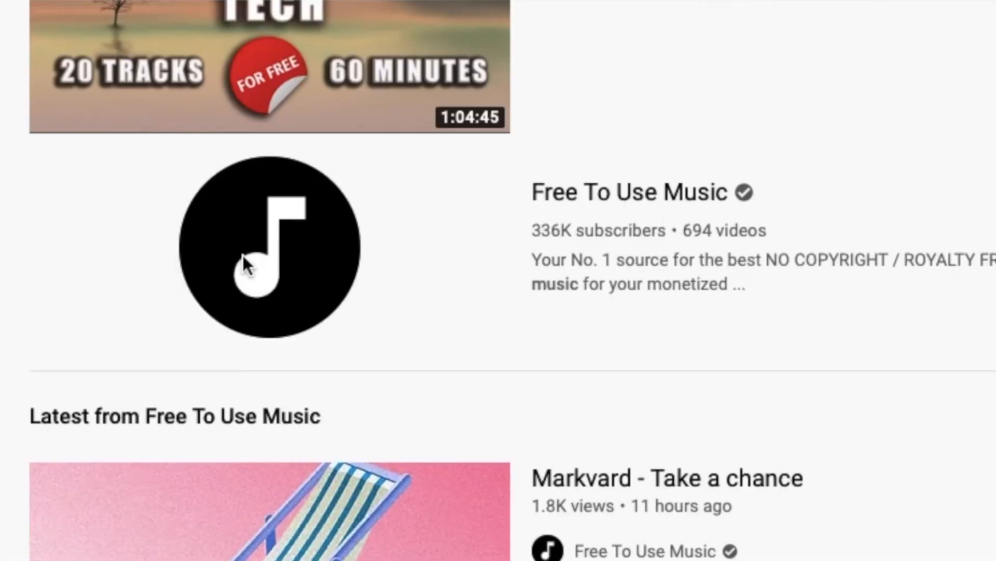
pyautogui.click(244, 234)
pyautogui.scroll(-4, 221, 267)
pyautogui.scroll(-10, 221, 267)
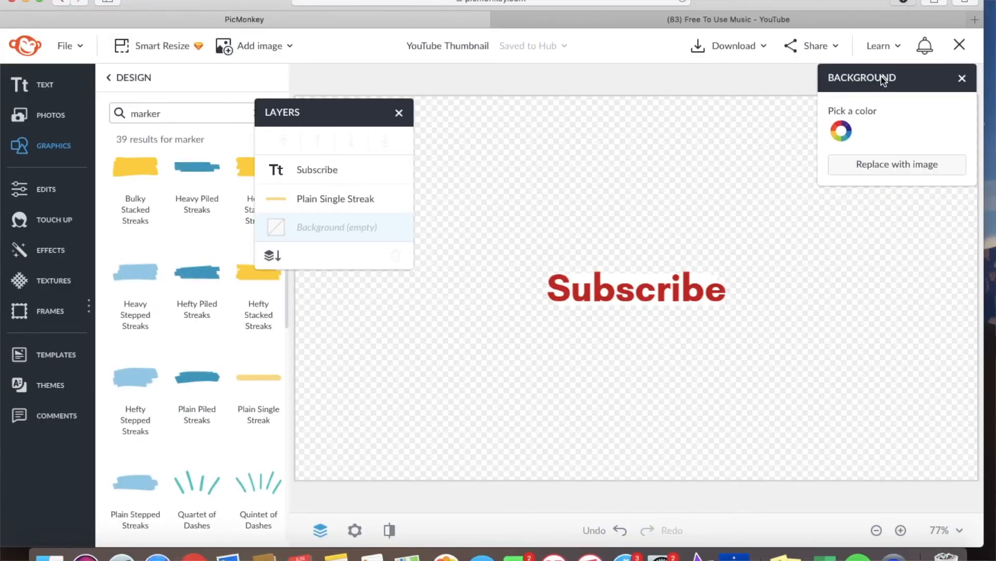
# Step: Open the downloaded Subscribe image from the browser's download list and bring up its file name and location settings
pyautogui.click(904, 4)
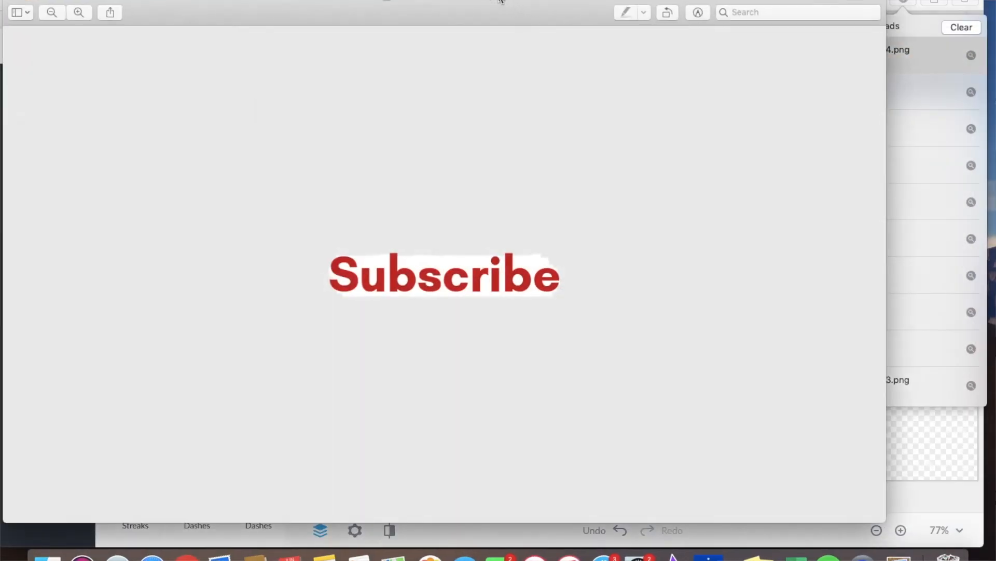
pyautogui.click(501, 1)
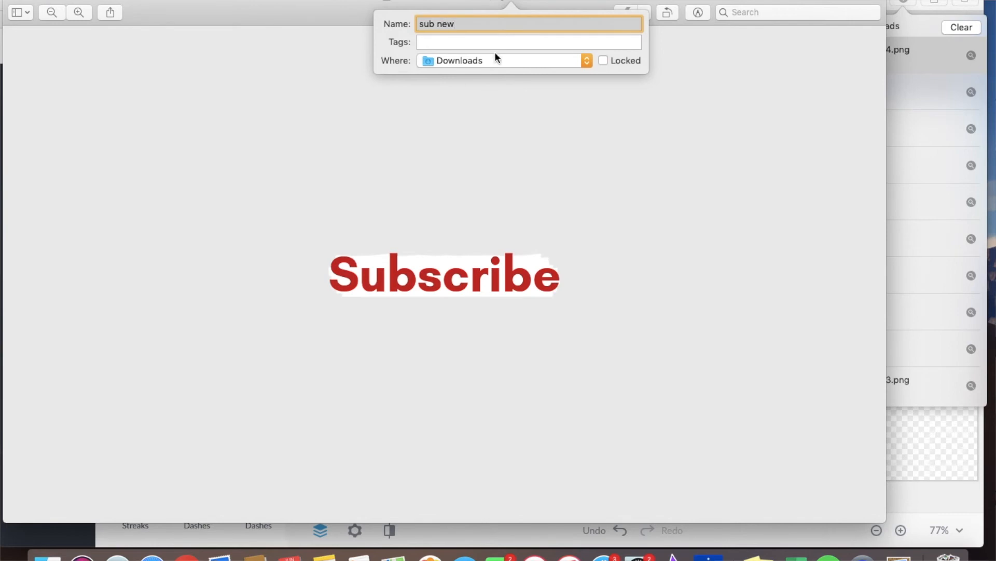